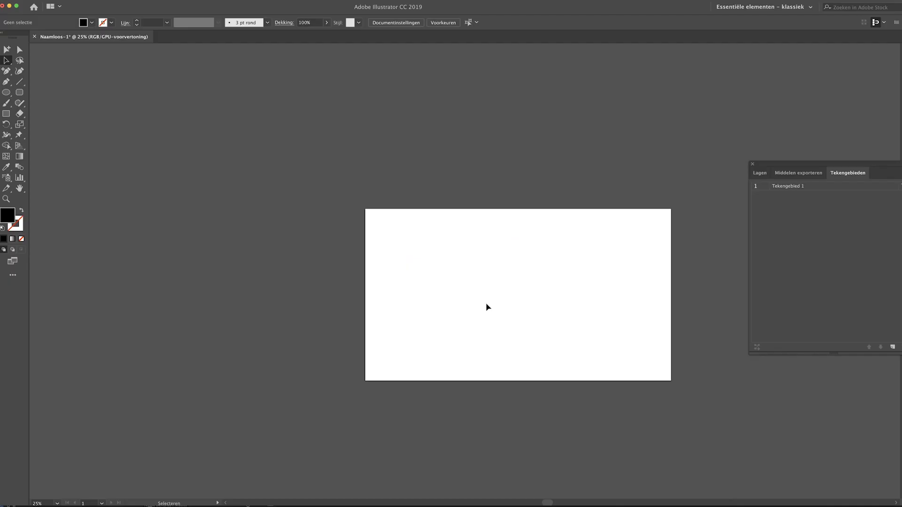
# - Draw a small 41 × 41 px circle on the artboard's left side with no fill
pyautogui.press('super+equal')
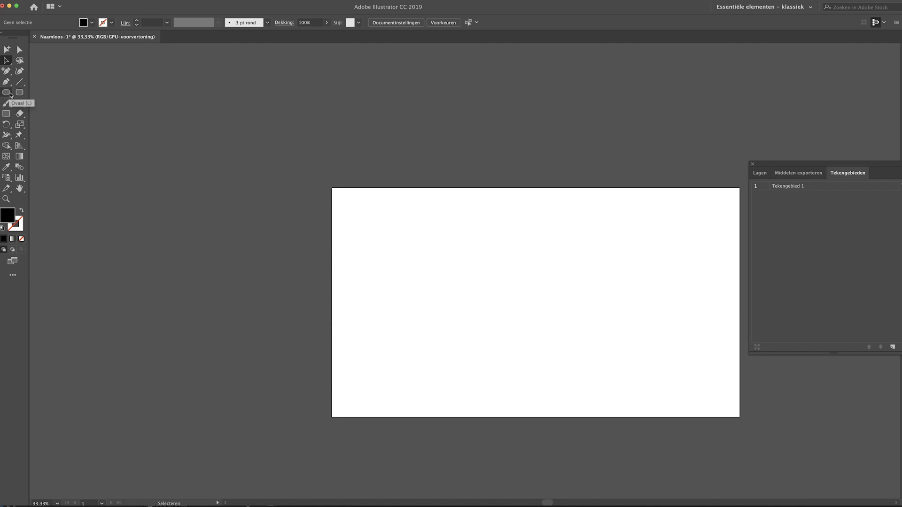
pyautogui.click(7, 92)
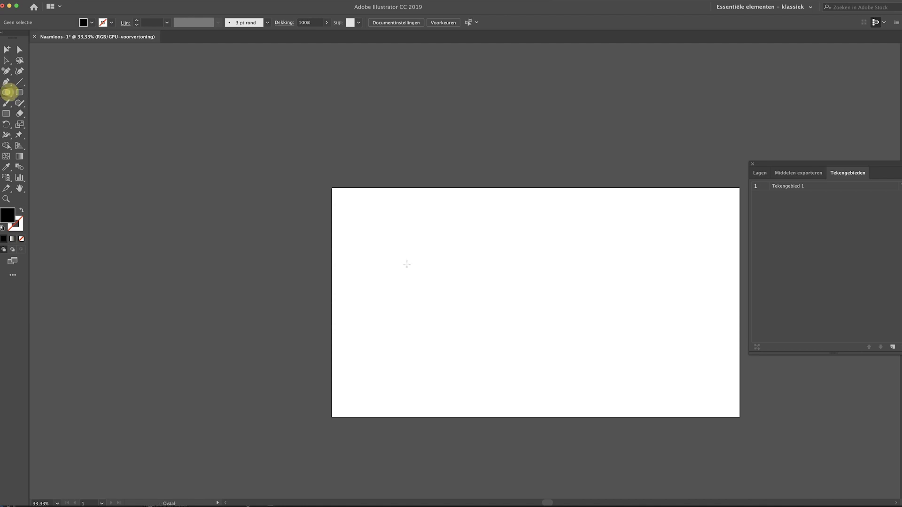
pyautogui.moveTo(408, 263); pyautogui.dragTo(417, 273)
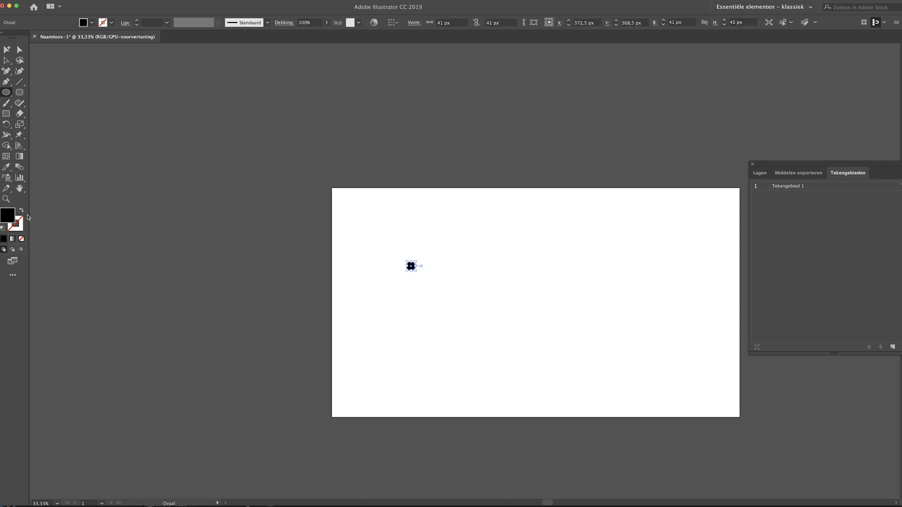
pyautogui.click(22, 212)
pyautogui.press('v')
pyautogui.moveTo(393, 296); pyautogui.dragTo(434, 256)
# - Give the circle an 8 pt black stroke and zoom in closer on it
pyautogui.click(151, 23)
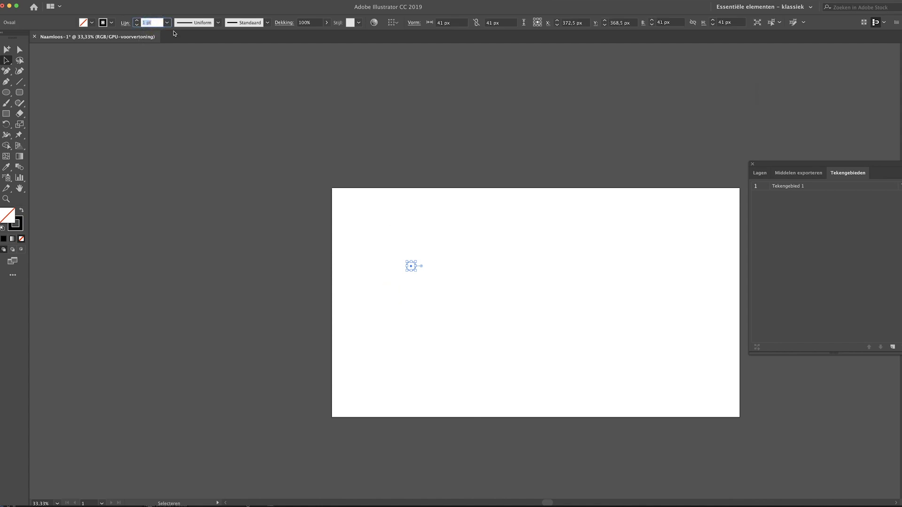
pyautogui.write('8')
pyautogui.press('Return')
pyautogui.click(441, 293)
pyautogui.press('v')
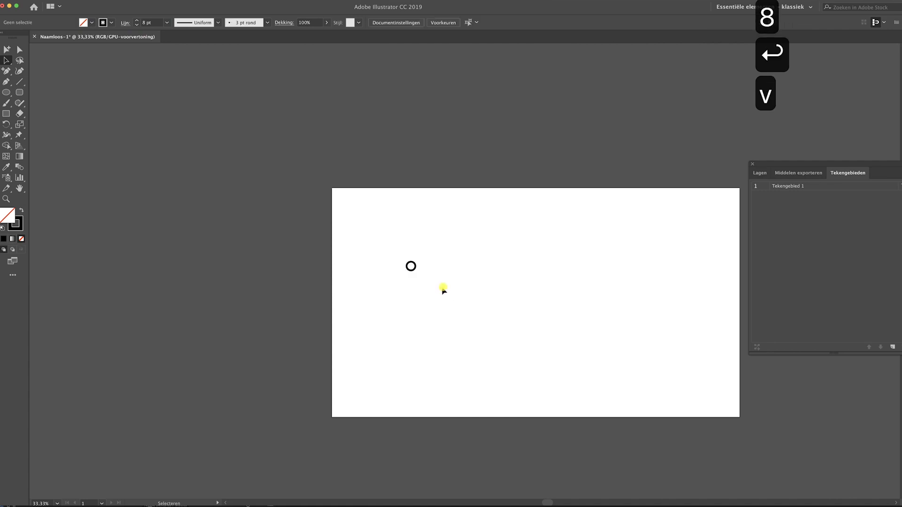
pyautogui.press('super+equal')
pyautogui.press('super+equal')
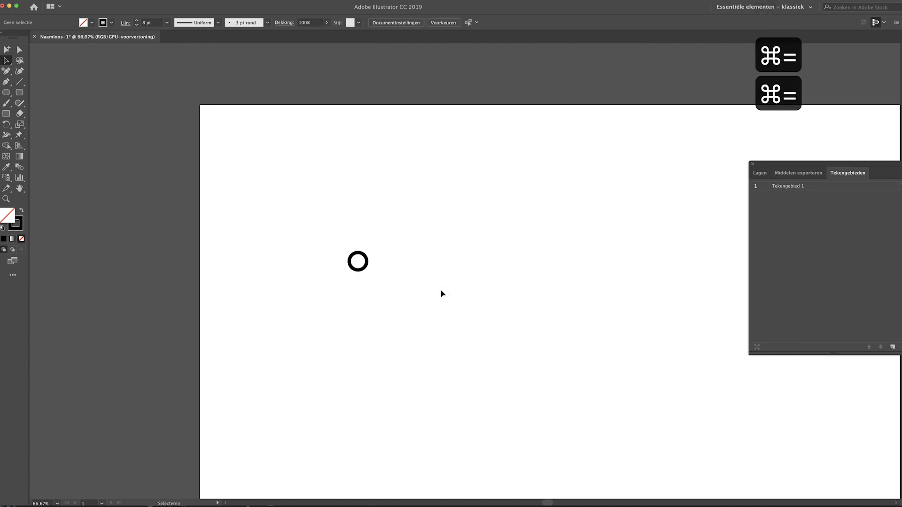
# - Draw a short diagonal line with the Pen tool below the circle
pyautogui.click(6, 82)
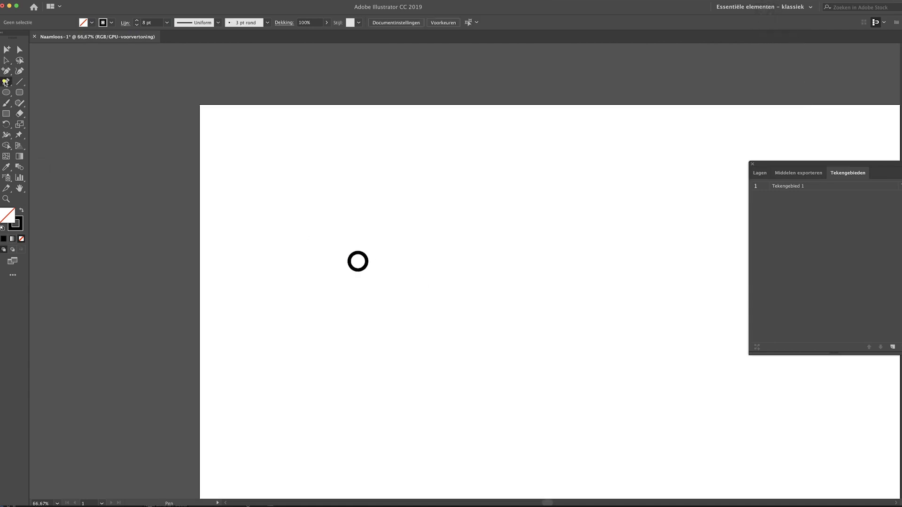
pyautogui.click(364, 334)
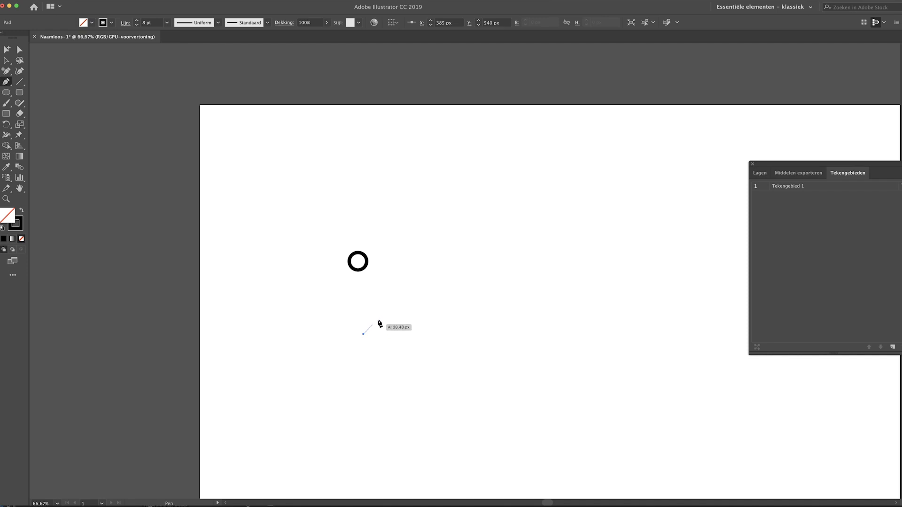
pyautogui.click(374, 322)
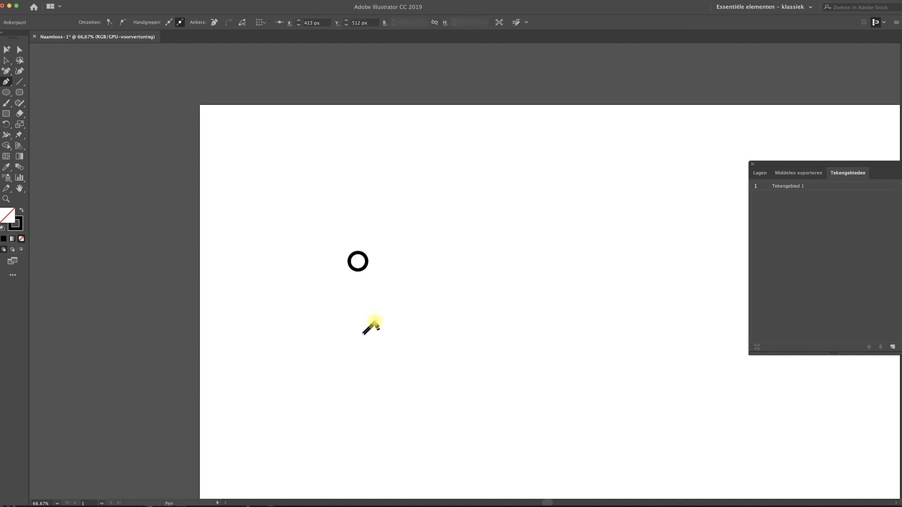
pyautogui.press('v')
pyautogui.click(383, 324)
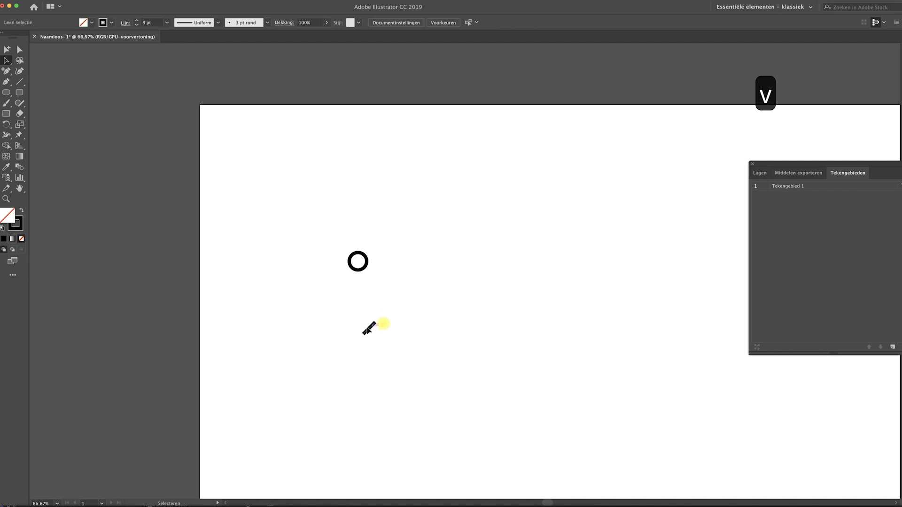
pyautogui.click(368, 329)
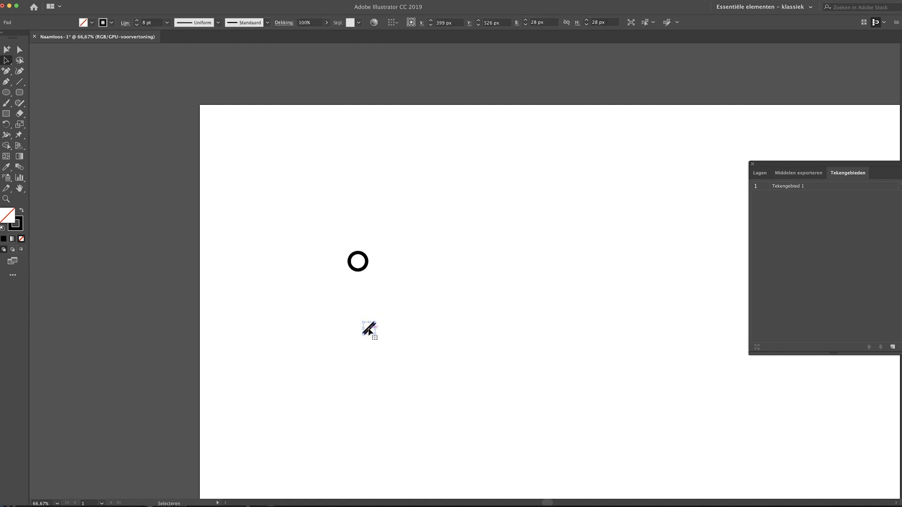
# - Duplicate the stroke, reflect the copy, and centre-align both strokes into an X
pyautogui.moveTo(369, 330); pyautogui.dragTo(393, 331)
pyautogui.press('Return')
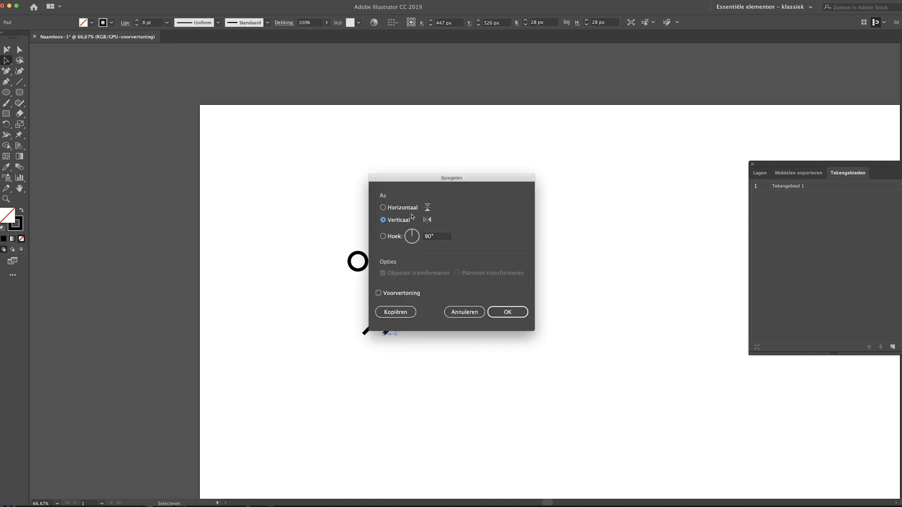
pyautogui.moveTo(369, 177); pyautogui.dragTo(425, 178)
pyautogui.click(579, 310)
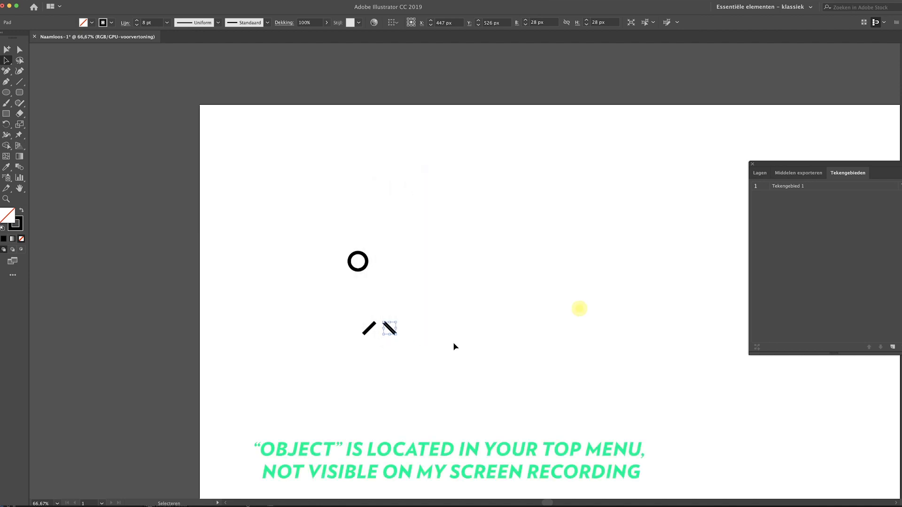
pyautogui.moveTo(353, 345); pyautogui.dragTo(415, 321)
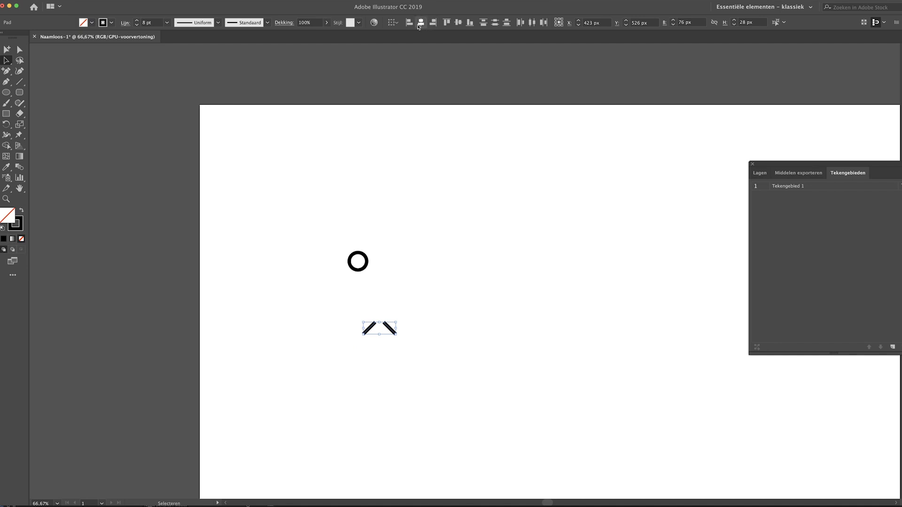
pyautogui.click(393, 22)
pyautogui.click(401, 32)
pyautogui.click(420, 23)
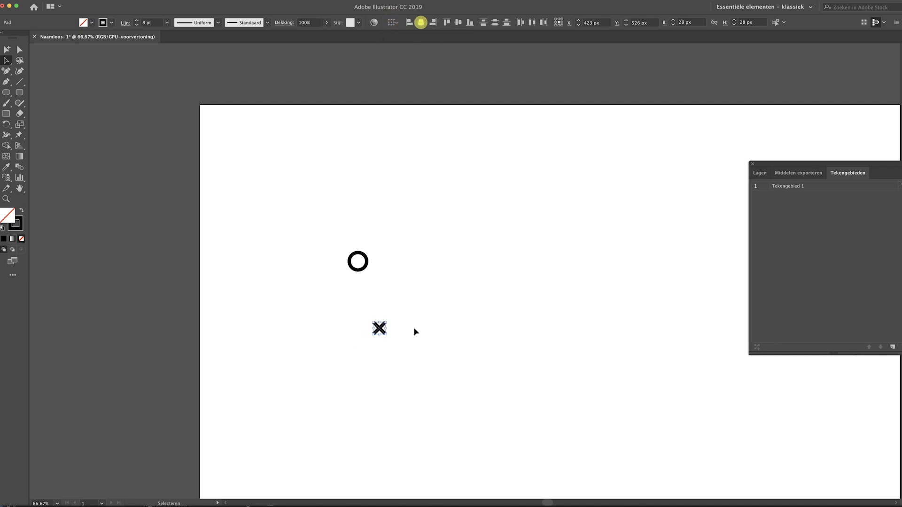
# - Move the X and plus just beneath the circle, then select all three shapes together
pyautogui.moveTo(360, 345)
pyautogui.mouseDown()
pyautogui.moveTo(384, 328)
pyautogui.moveTo(319, 312)
pyautogui.moveTo(331, 302)
pyautogui.moveTo(352, 316)
pyautogui.moveTo(382, 315)
pyautogui.moveTo(369, 326)
pyautogui.moveTo(384, 323)
pyautogui.moveTo(370, 320)
pyautogui.moveTo(370, 328)
pyautogui.mouseUp()
pyautogui.click(353, 311)
pyautogui.click(367, 331)
pyautogui.click(370, 321)
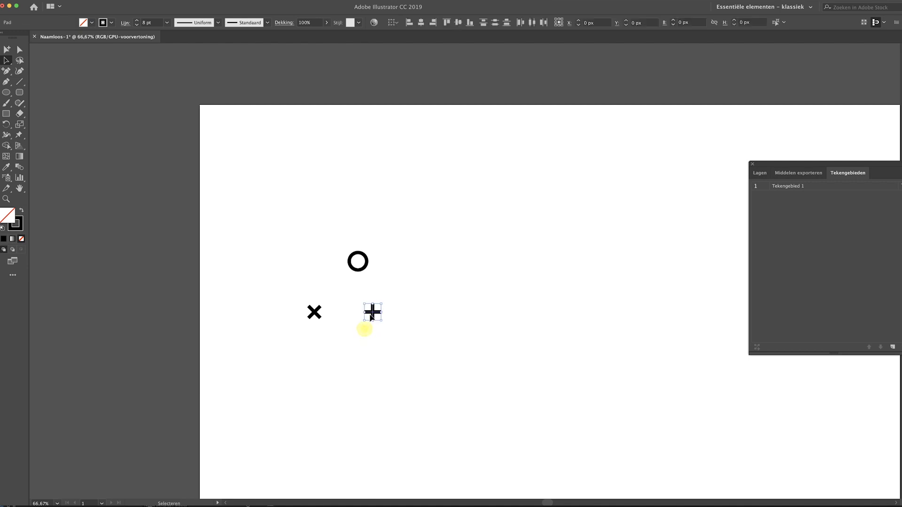
pyautogui.moveTo(372, 314); pyautogui.dragTo(370, 297)
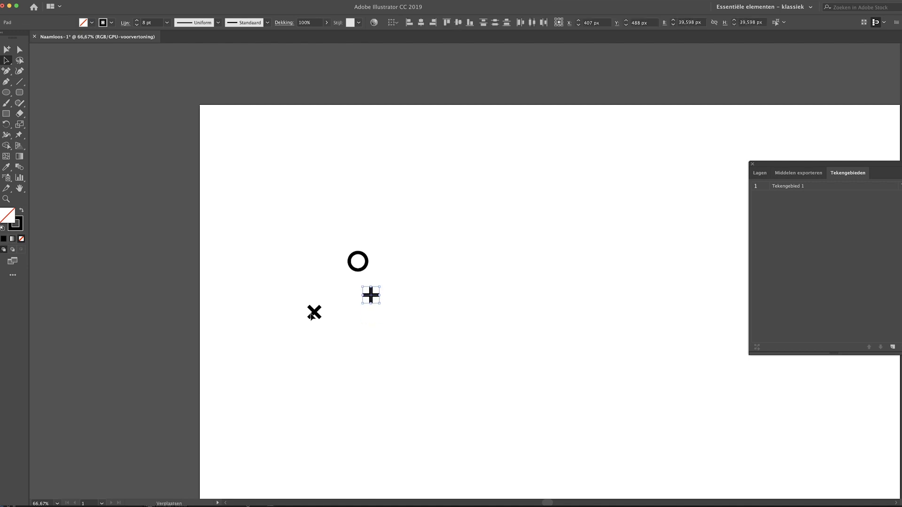
pyautogui.moveTo(298, 332); pyautogui.dragTo(344, 285)
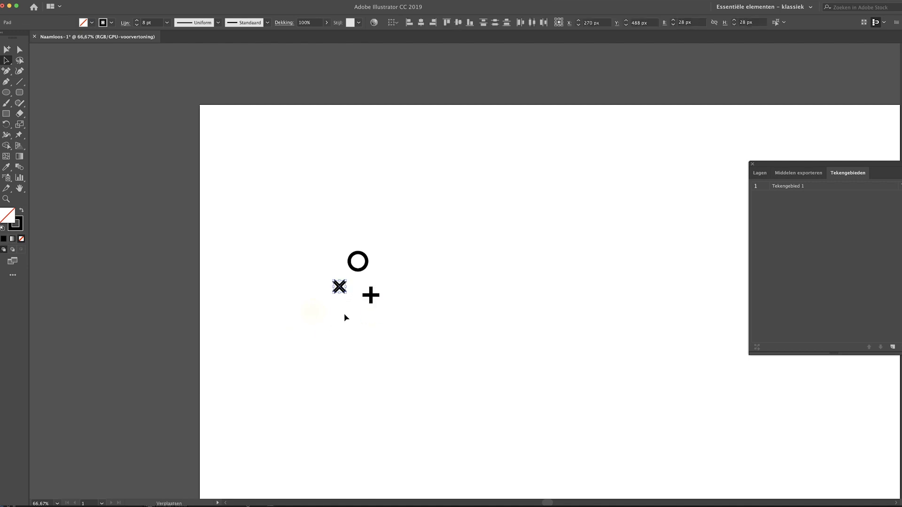
pyautogui.click(345, 316)
pyautogui.moveTo(323, 328); pyautogui.dragTo(393, 246)
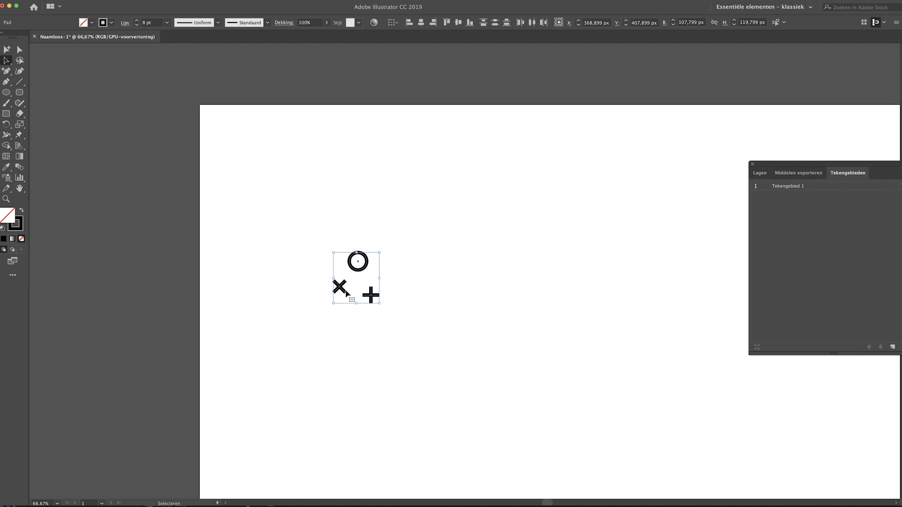
# - Duplicate the cluster to the right and expand the copy's fill and stroke into shapes
pyautogui.moveTo(317, 333); pyautogui.dragTo(401, 233)
pyautogui.moveTo(361, 273); pyautogui.dragTo(463, 273)
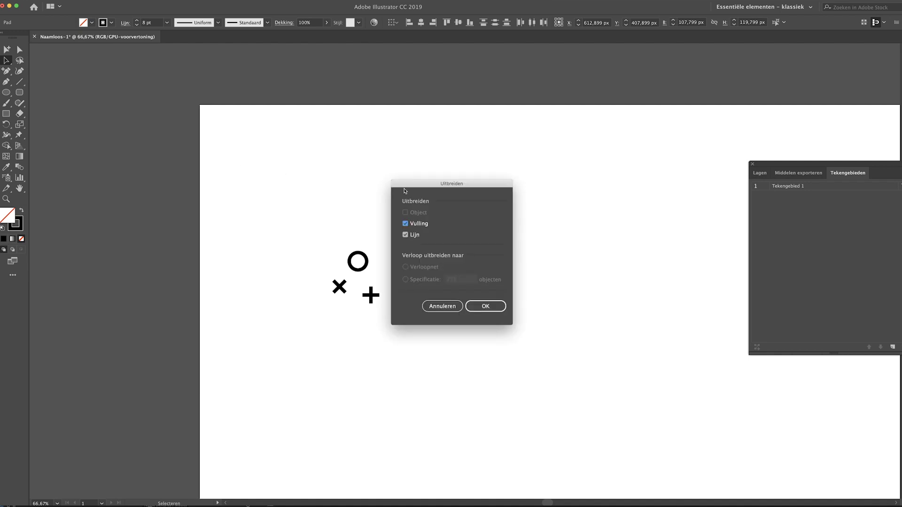
pyautogui.moveTo(429, 187); pyautogui.dragTo(384, 96)
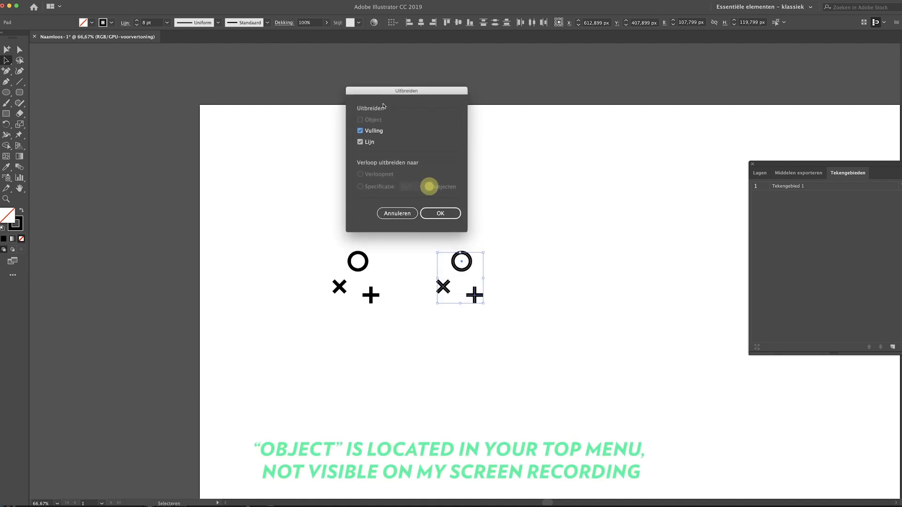
pyautogui.click(445, 217)
# - Check the expanded copy in Outline view, select the X's arms, and show the Pathfinder panel
pyautogui.press('super+equal')
pyautogui.press('super+equal')
pyautogui.press('super+equal')
pyautogui.click(454, 344)
pyautogui.press('a')
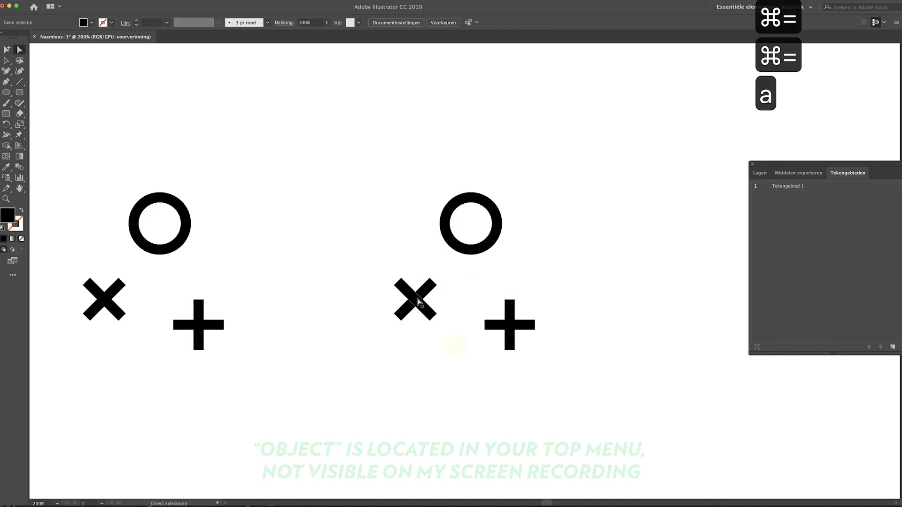
pyautogui.press('v')
pyautogui.click(417, 300)
pyautogui.press('super+y')
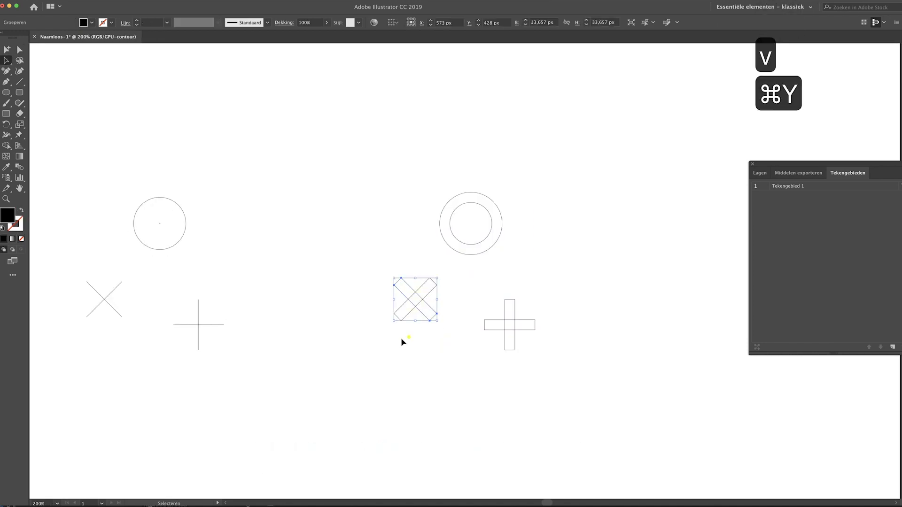
pyautogui.moveTo(402, 337); pyautogui.dragTo(435, 288)
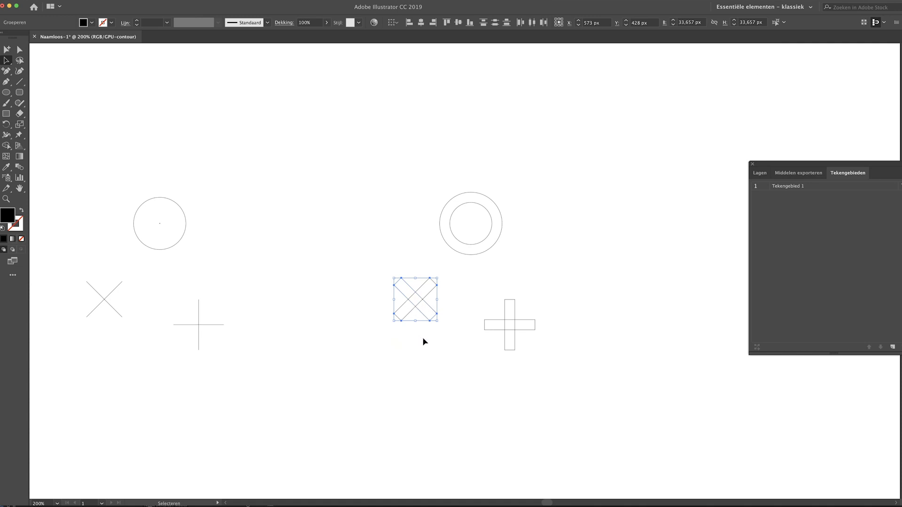
pyautogui.press('super+y')
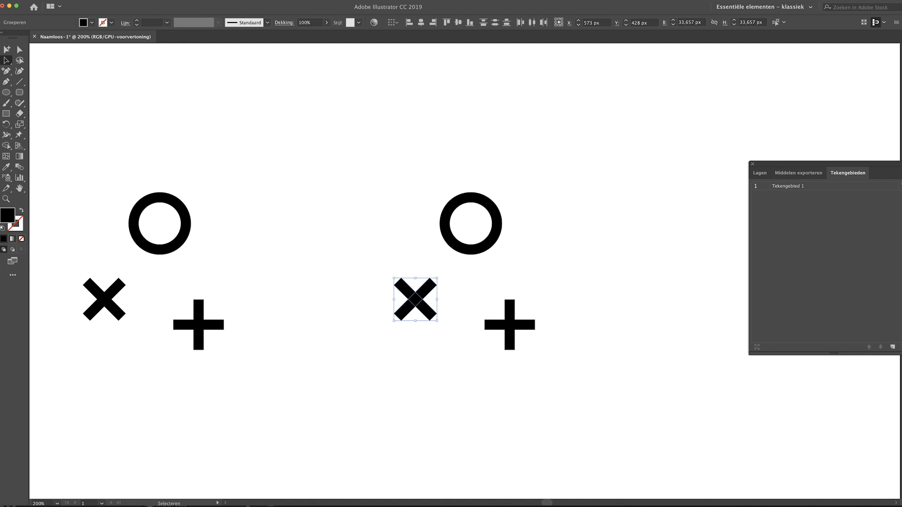
pyautogui.press('shift+super+F9')
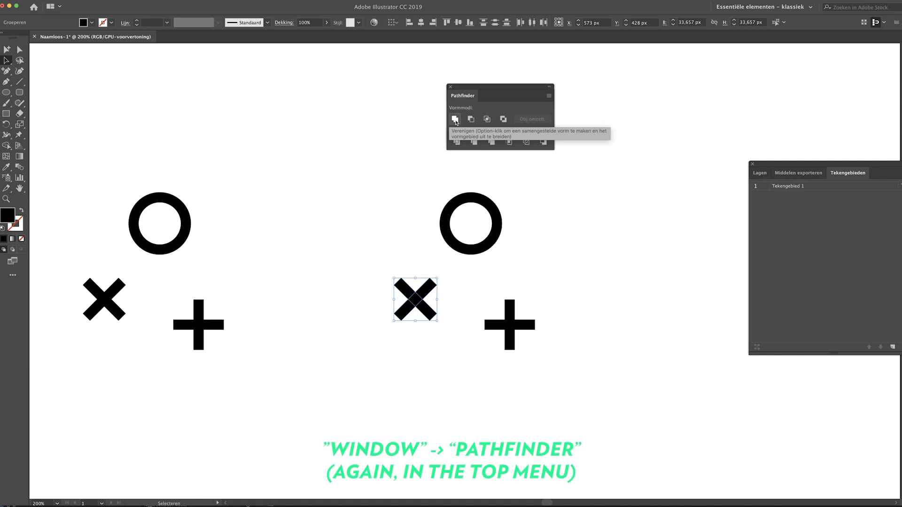
# - Unite the right-hand X and plus into single shapes, then copy the right-hand circle
pyautogui.click(454, 120)
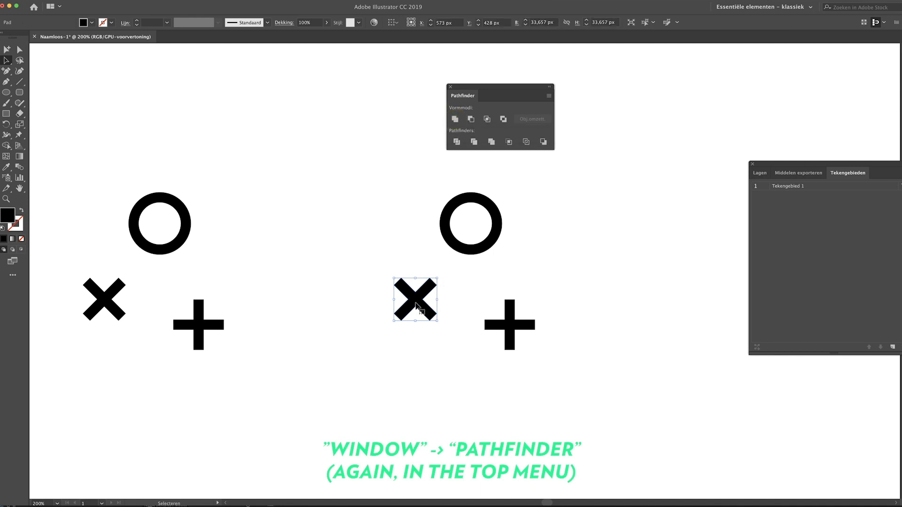
pyautogui.click(484, 355)
pyautogui.click(528, 326)
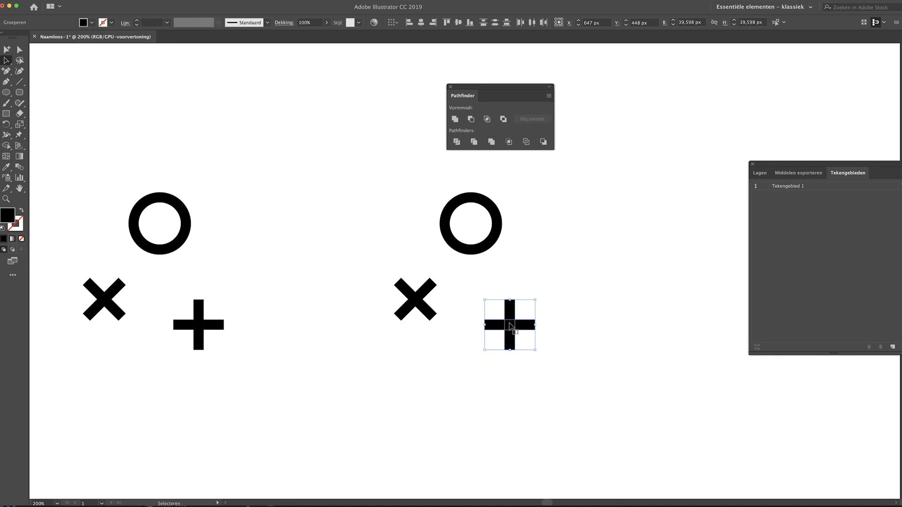
pyautogui.click(455, 120)
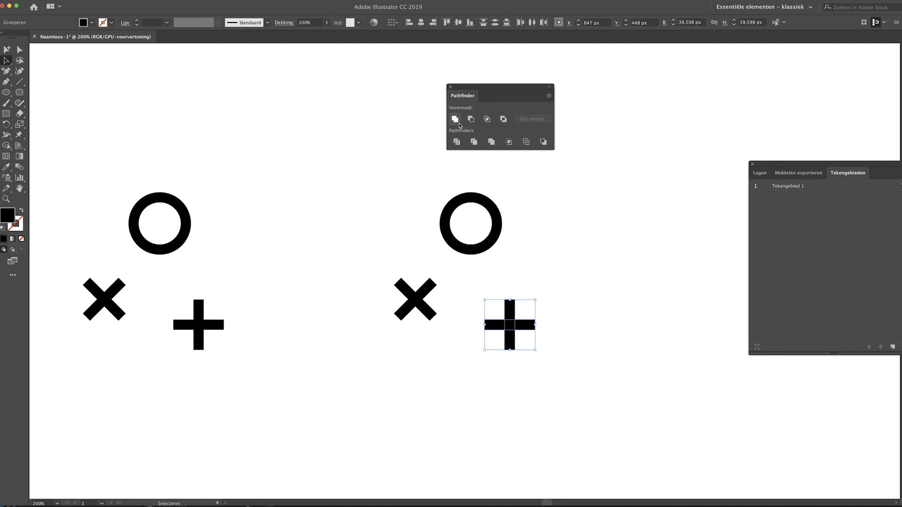
pyautogui.click(561, 312)
pyautogui.press('super+minus')
pyautogui.press('super+minus')
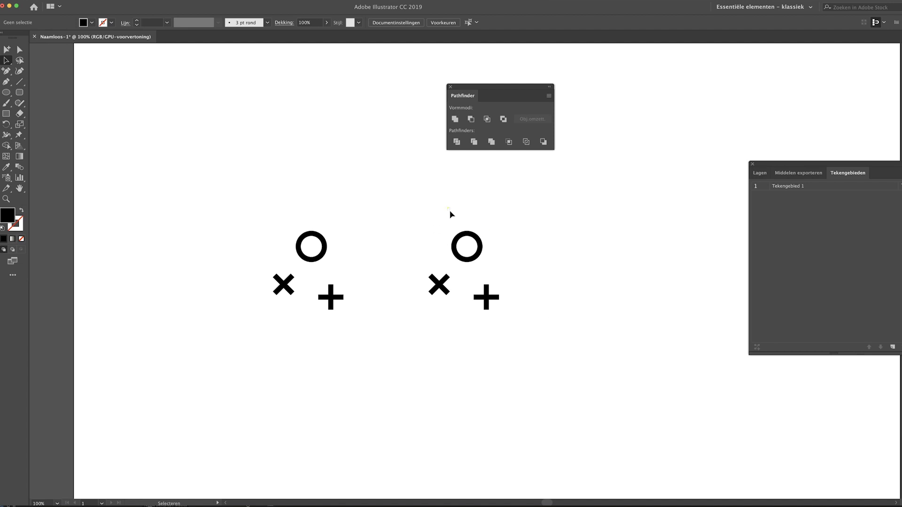
pyautogui.moveTo(449, 208); pyautogui.dragTo(501, 256)
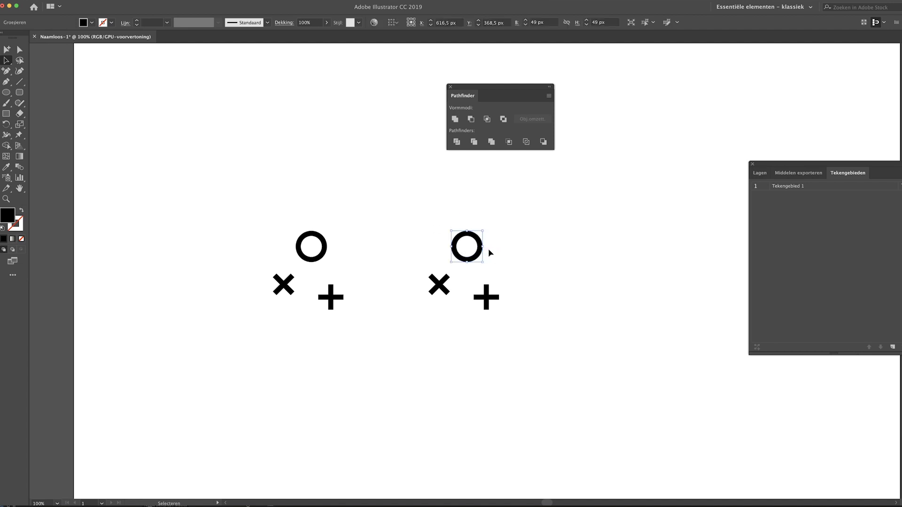
pyautogui.press('super+c')
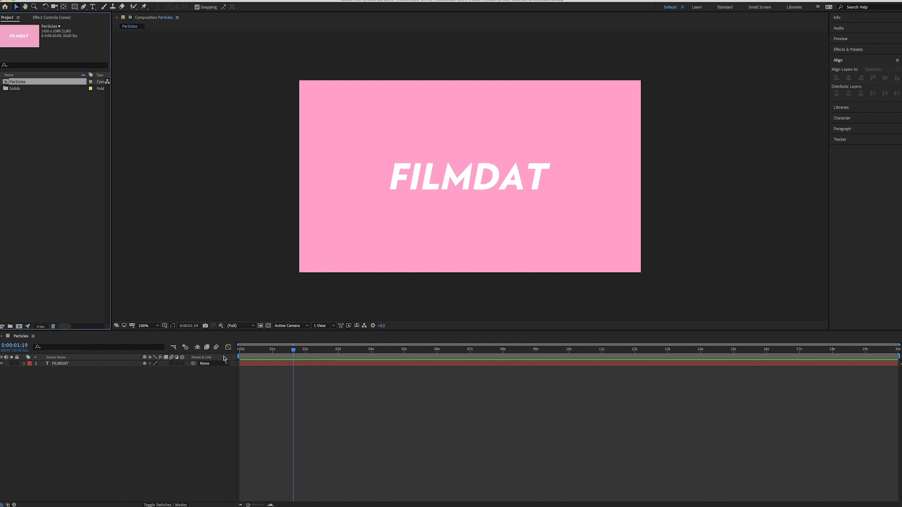
# - Create a new white (FFFFFF) solid layer in the Particles composition
pyautogui.rightClick(62, 379)
pyautogui.moveTo(74, 385)
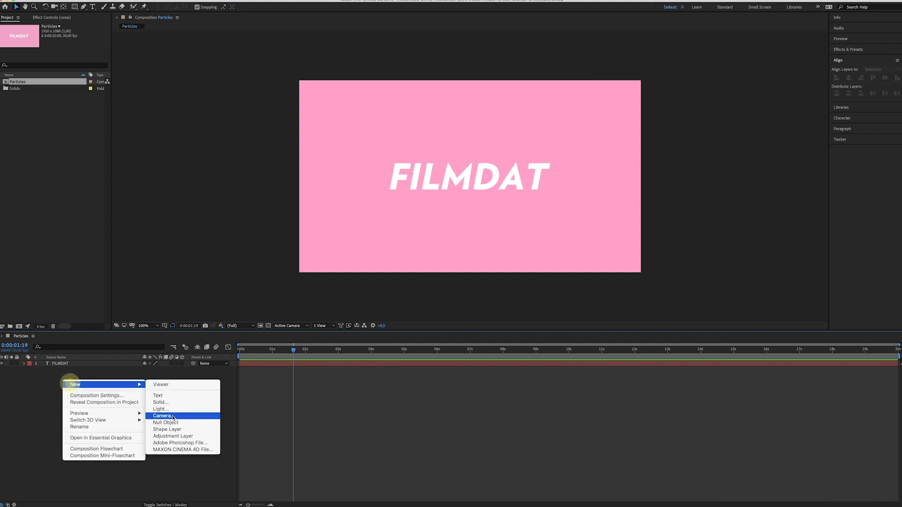
pyautogui.click(160, 402)
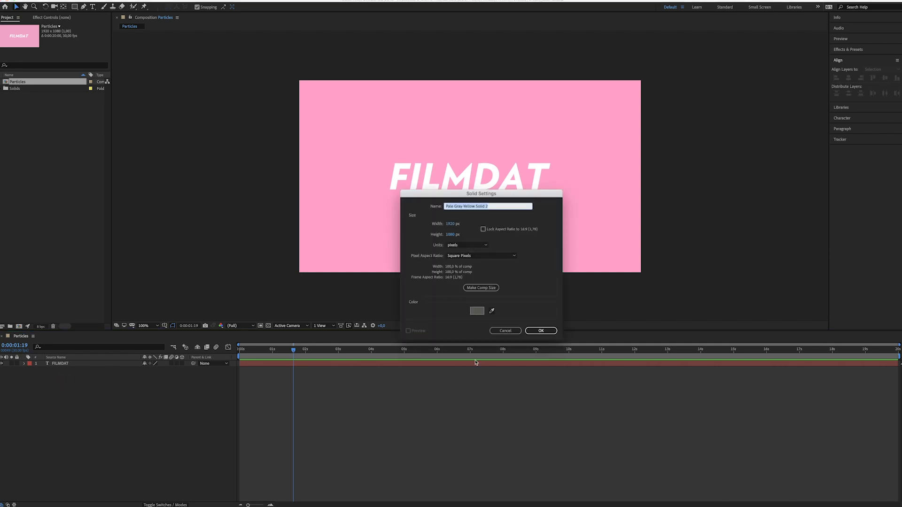
pyautogui.click(477, 311)
pyautogui.write('FFFFFF')
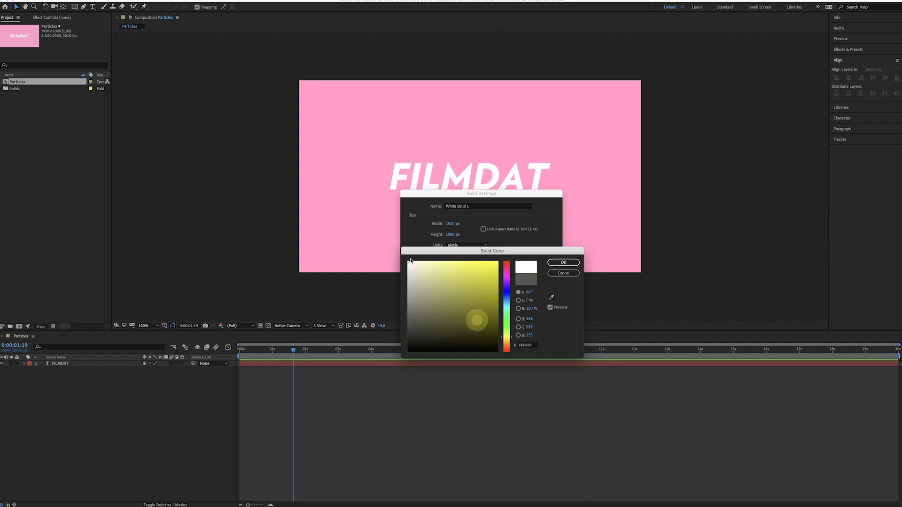
pyautogui.click(562, 263)
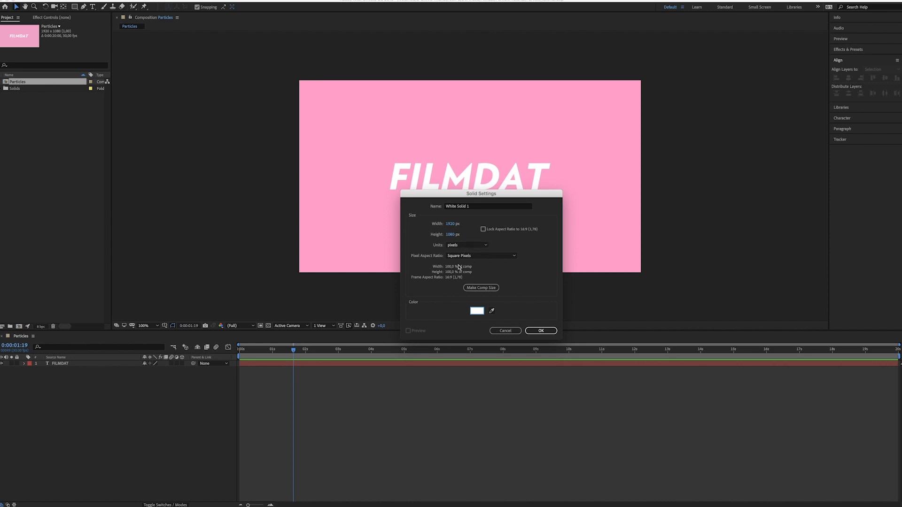
pyautogui.click(541, 331)
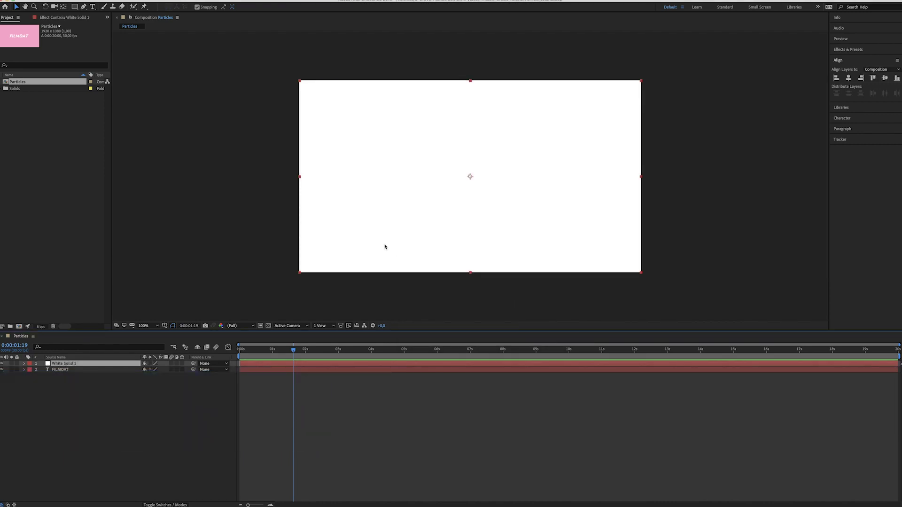
# - Paste the circle onto the solid as a mask and nudge it left and below FILMDAT
pyautogui.press('super+v')
pyautogui.hotkey('shift', 'Left')
pyautogui.hotkey('shift', 'Left')
pyautogui.hotkey('shift', 'Left')
pyautogui.hotkey('shift', 'Left')
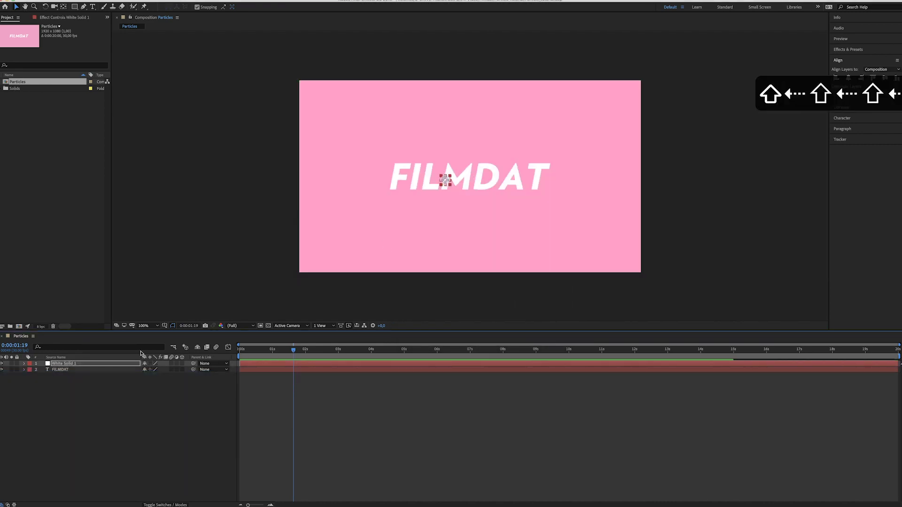
pyautogui.hotkey('shift', 'Left')
pyautogui.hotkey('shift', 'Left')
pyautogui.hotkey('shift', 'Left')
pyautogui.hotkey('shift', 'Left')
pyautogui.hotkey('shift', 'Left')
pyautogui.hotkey('shift', 'Left')
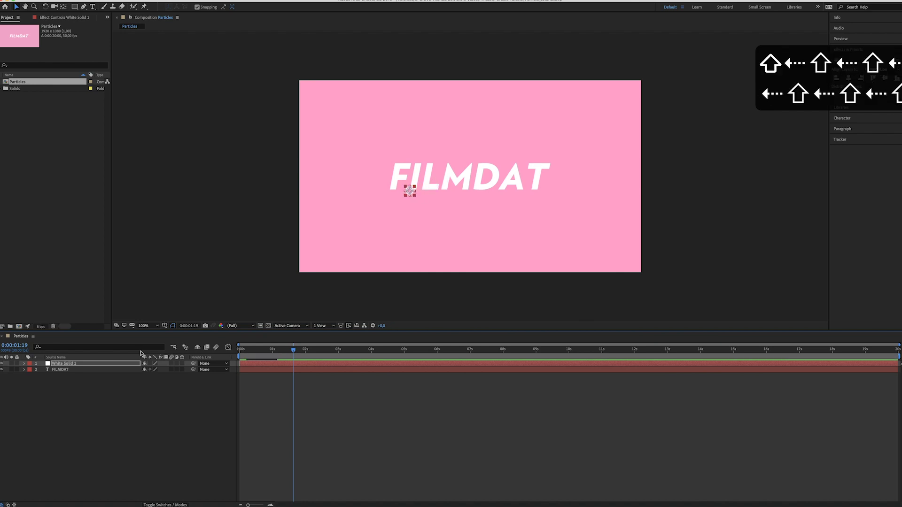
pyautogui.hotkey('shift', 'Left')
pyautogui.hotkey('shift', 'Left')
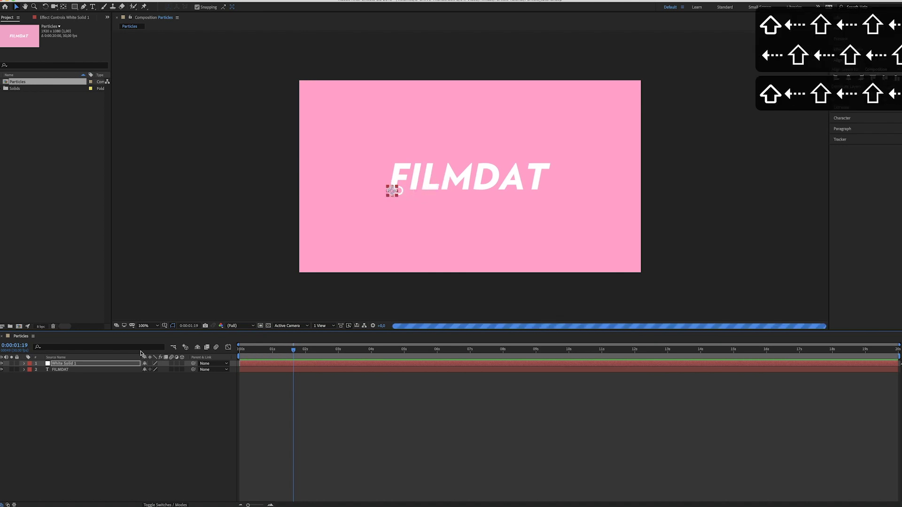
pyautogui.hotkey('shift', 'Down')
pyautogui.hotkey('shift', 'Left')
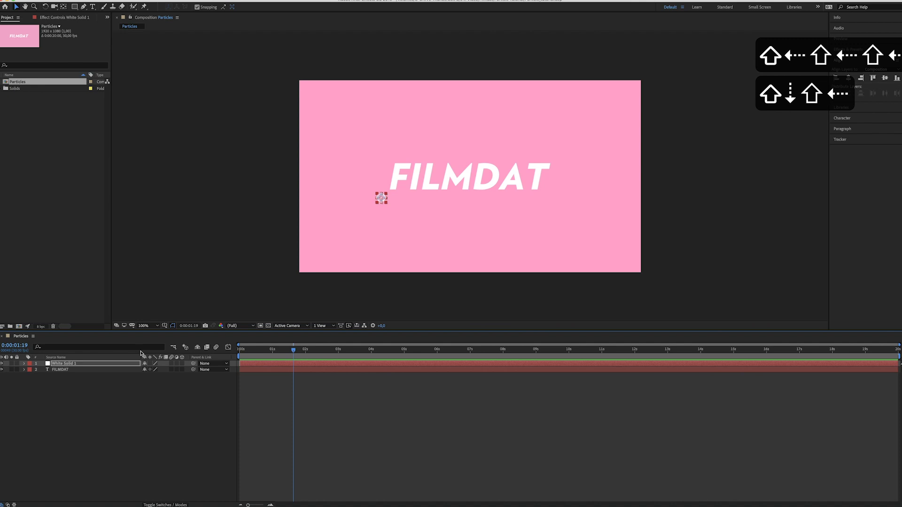
pyautogui.click(228, 296)
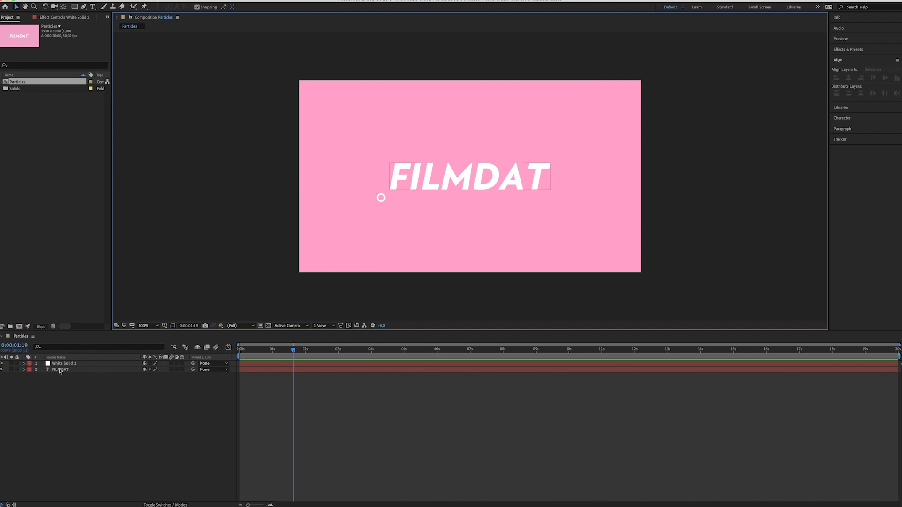
pyautogui.click(24, 364)
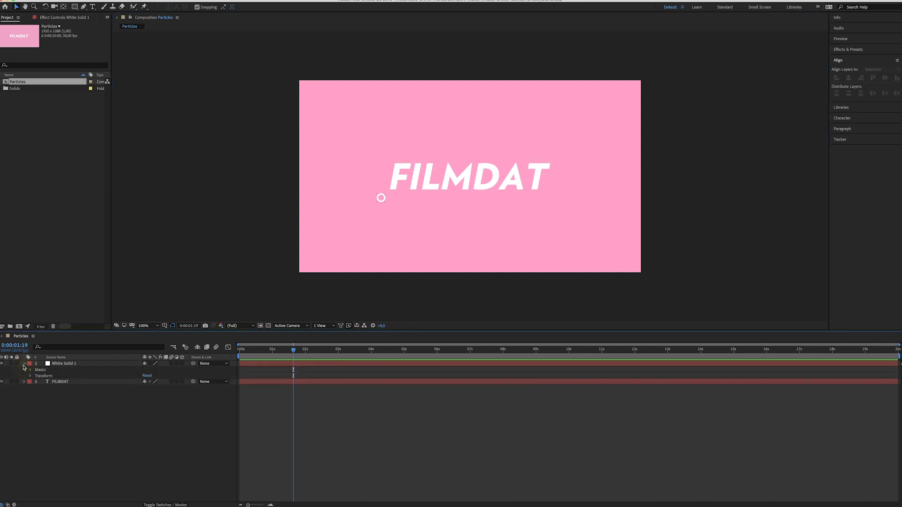
# - Add the expression wiggle(1,5) to White Solid 1's Position property
pyautogui.click(62, 364)
pyautogui.click(30, 376)
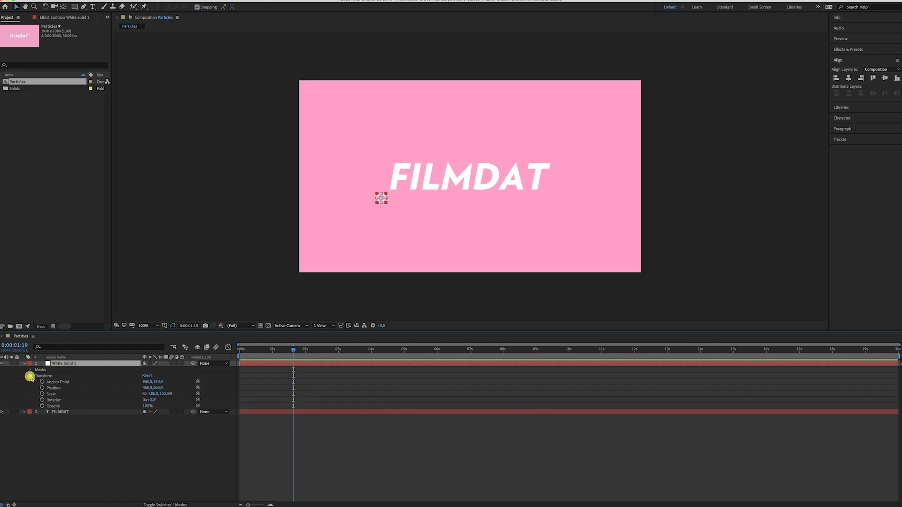
pyautogui.click(52, 390)
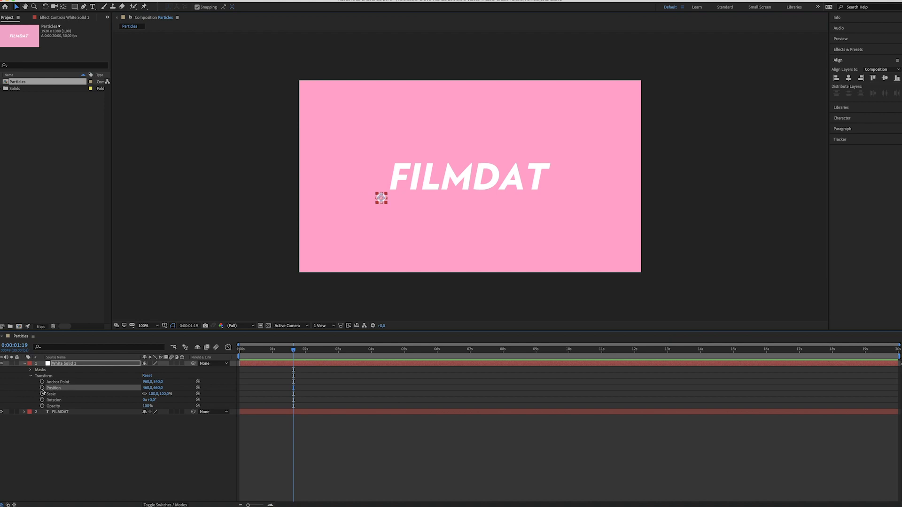
pyautogui.keyDown('alt'); pyautogui.click(42, 388); pyautogui.keyUp('alt')
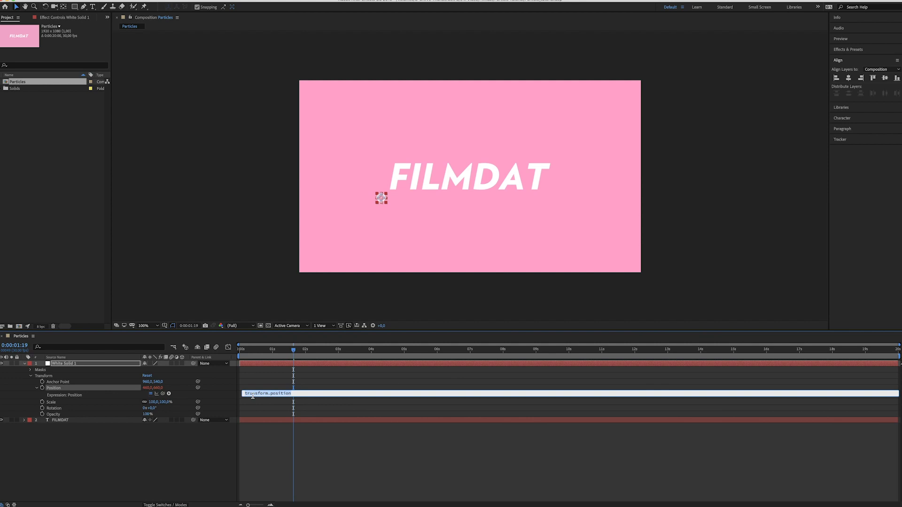
pyautogui.write('wiggle')
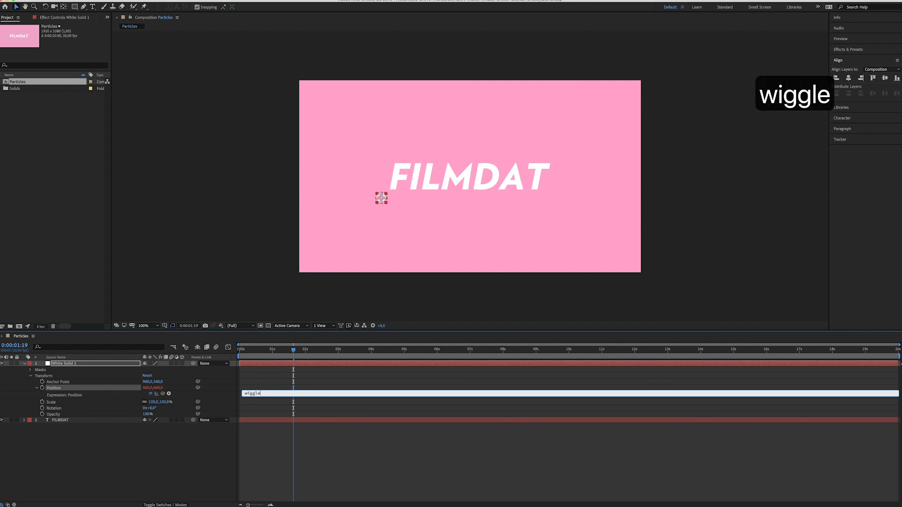
pyautogui.write('(')
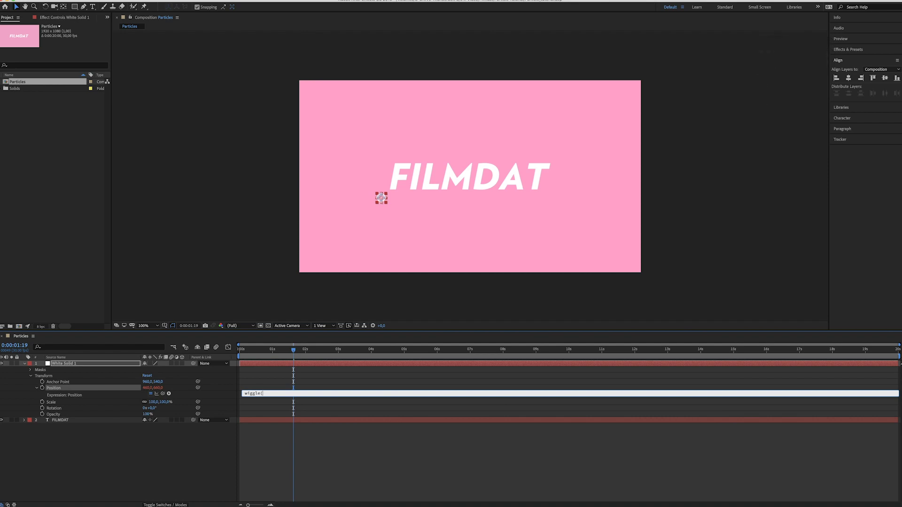
pyautogui.write('1,5)')
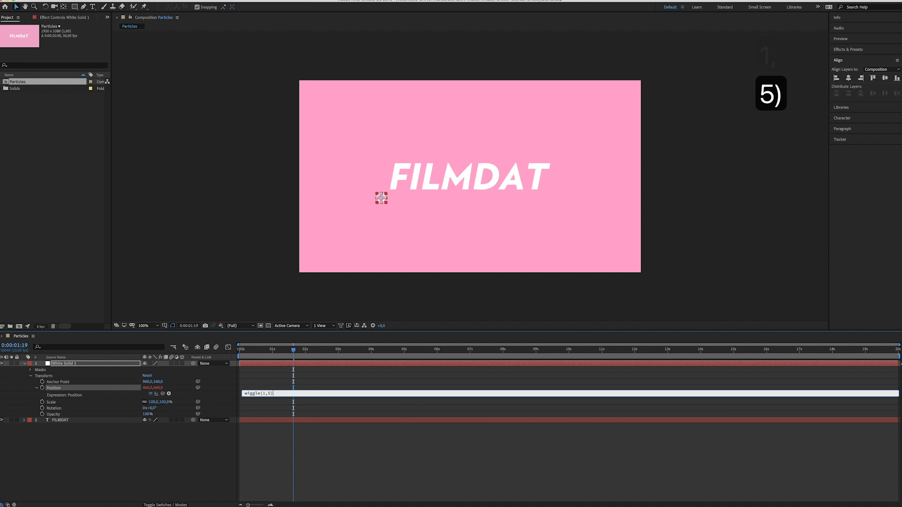
pyautogui.click(284, 404)
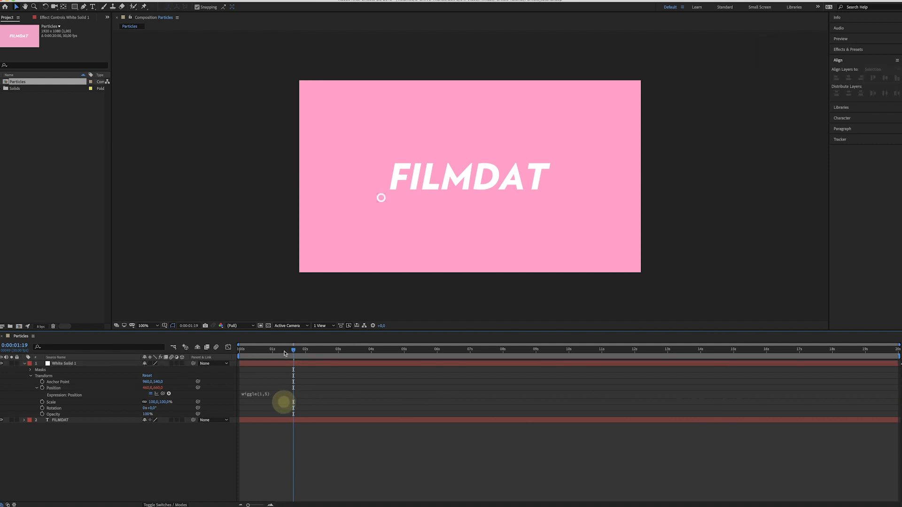
# - Preview the wiggle at 200% zoom, then raise the expression's frequency to wiggle(1000,5)
pyautogui.press('.')
pyautogui.press('Home')
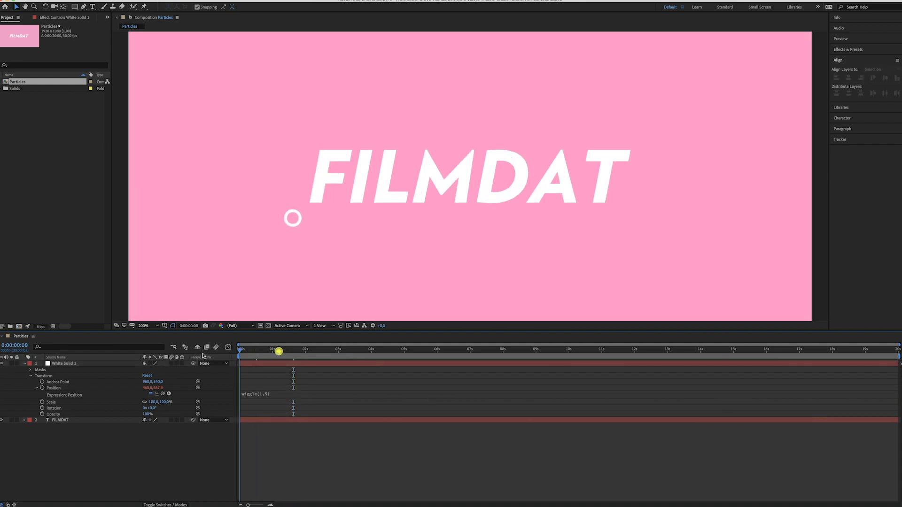
pyautogui.press('space')
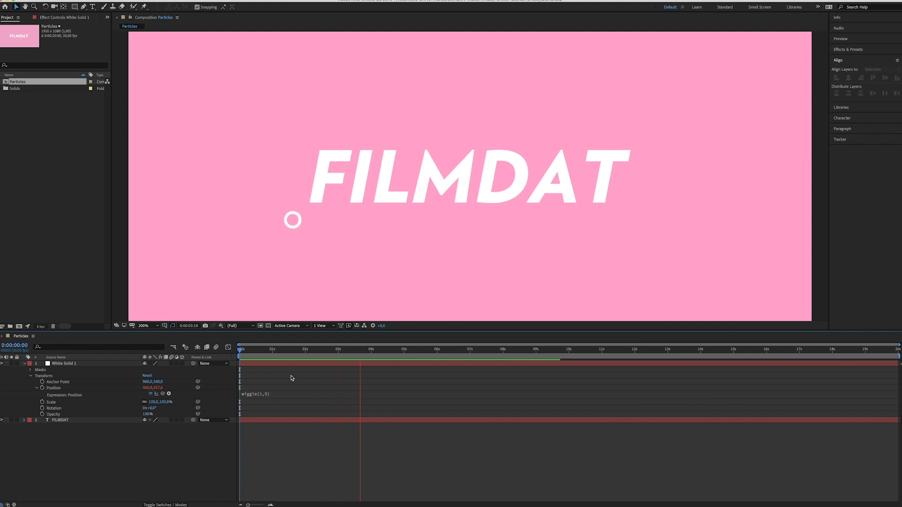
pyautogui.press('space')
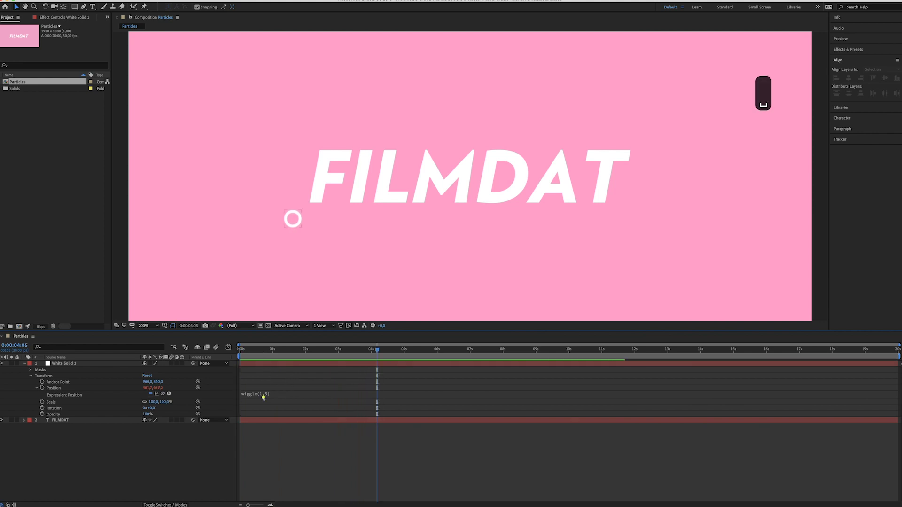
pyautogui.click(263, 397)
pyautogui.doubleClick(268, 394)
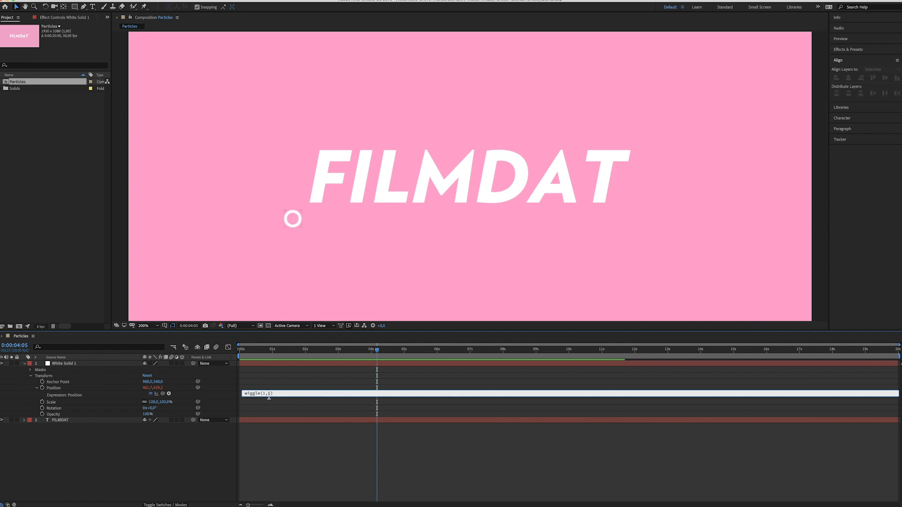
pyautogui.write('000')
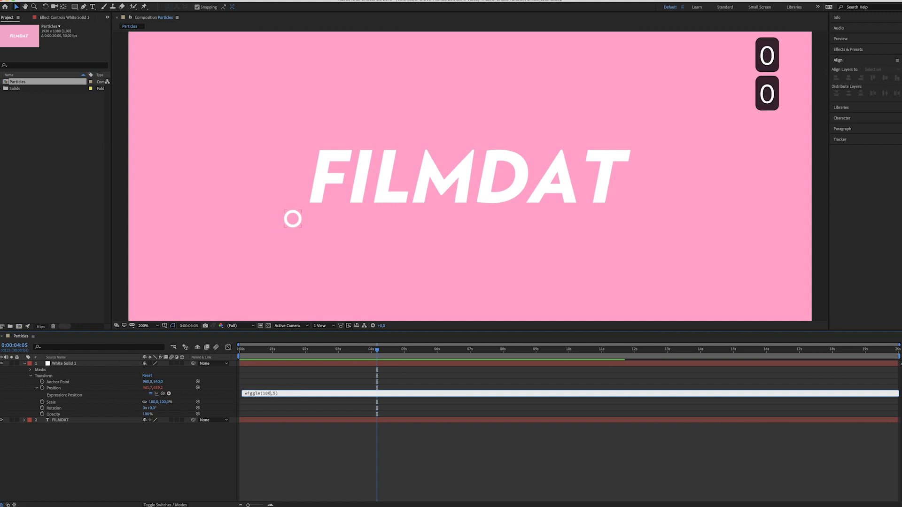
# - Trim the frequency to wiggle(100,5) and preview from the composition start
pyautogui.press('BackSpace')
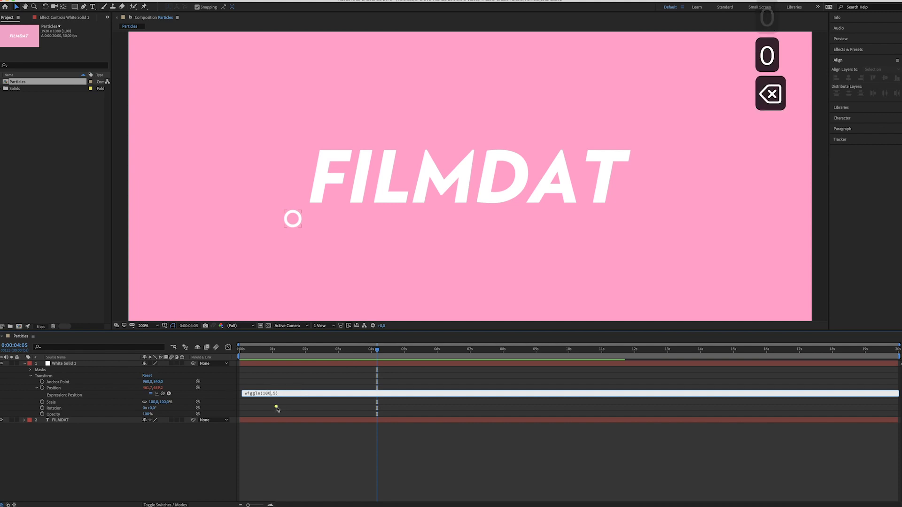
pyautogui.click(277, 404)
pyautogui.moveTo(261, 350); pyautogui.dragTo(205, 354)
pyautogui.press('space')
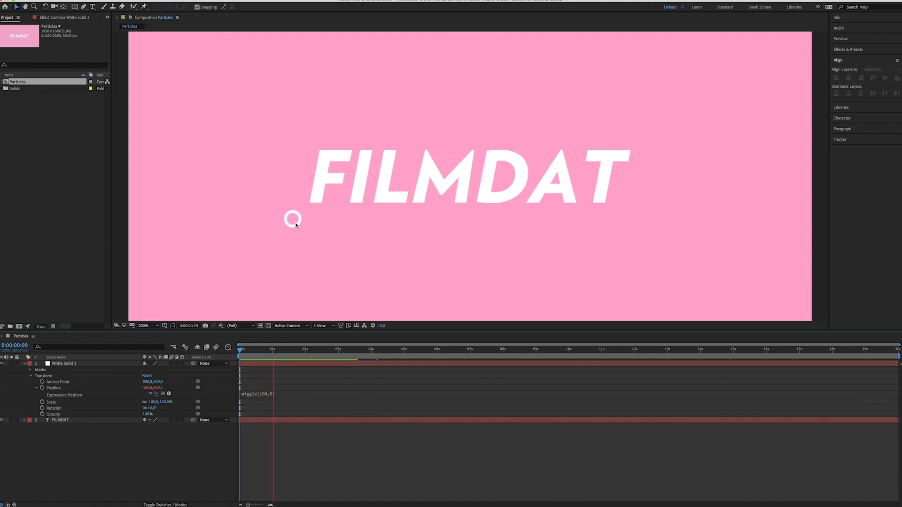
# - Raise the amount to wiggle(100,500) and preview the circle at 100% view
pyautogui.click(273, 395)
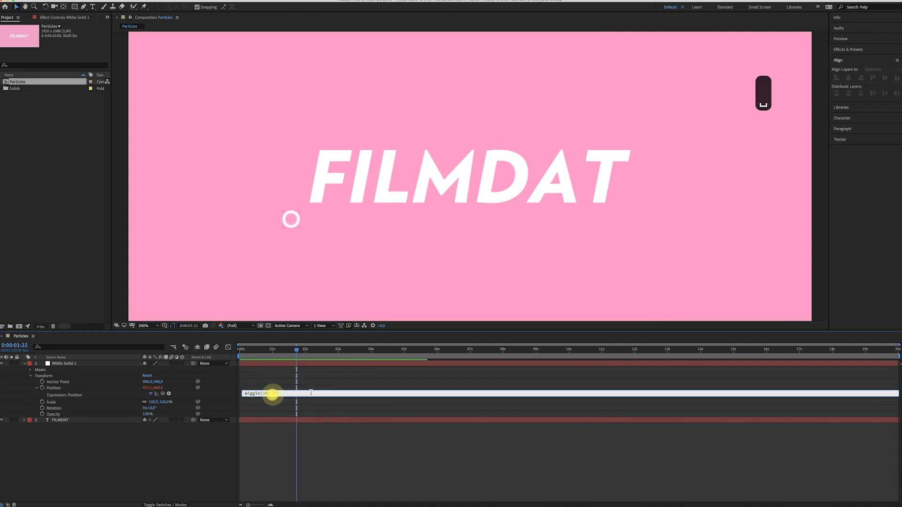
pyautogui.press('Right')
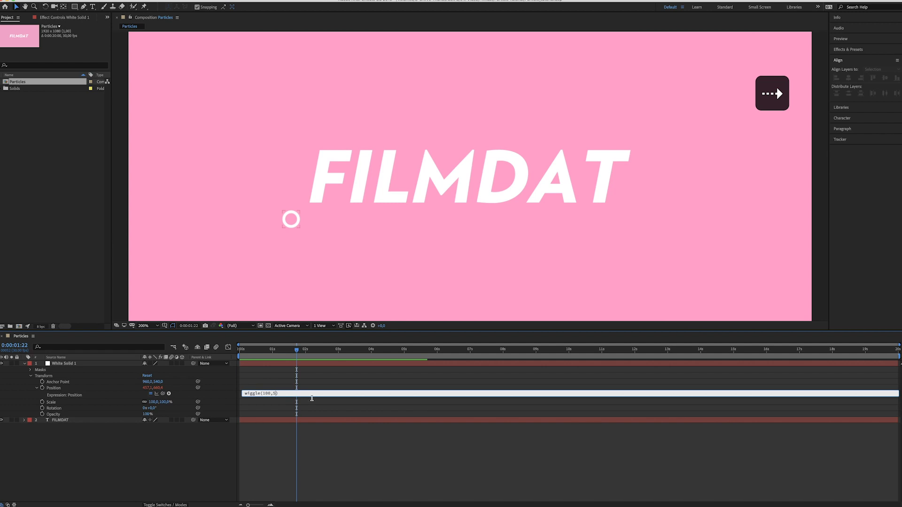
pyautogui.write('00')
pyautogui.click(276, 408)
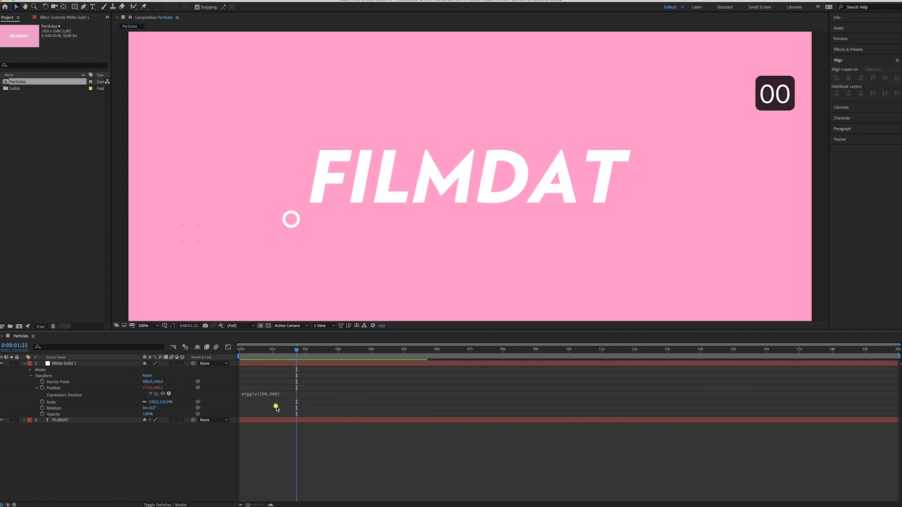
pyautogui.press('space')
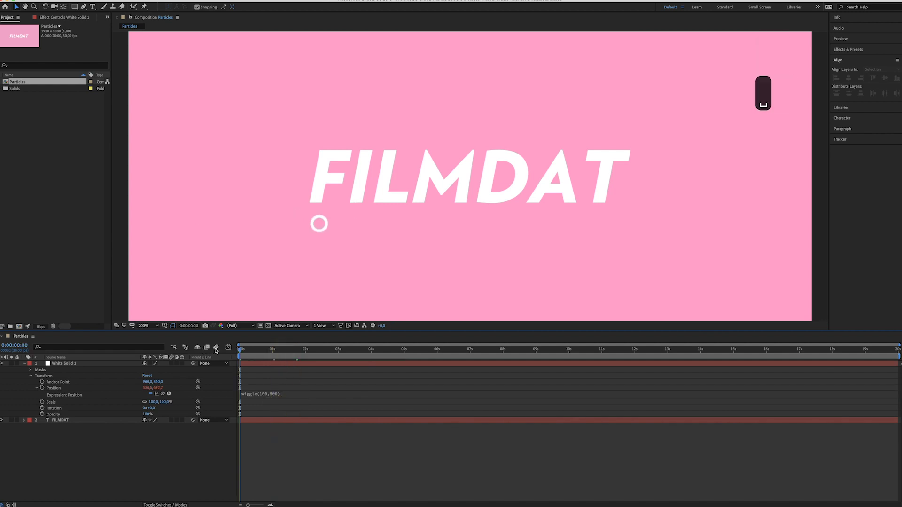
pyautogui.press('space')
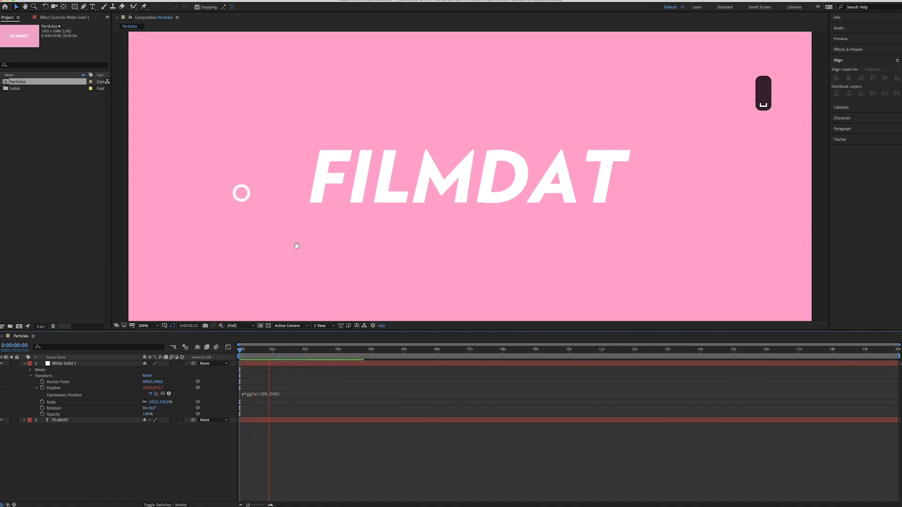
pyautogui.press(',')
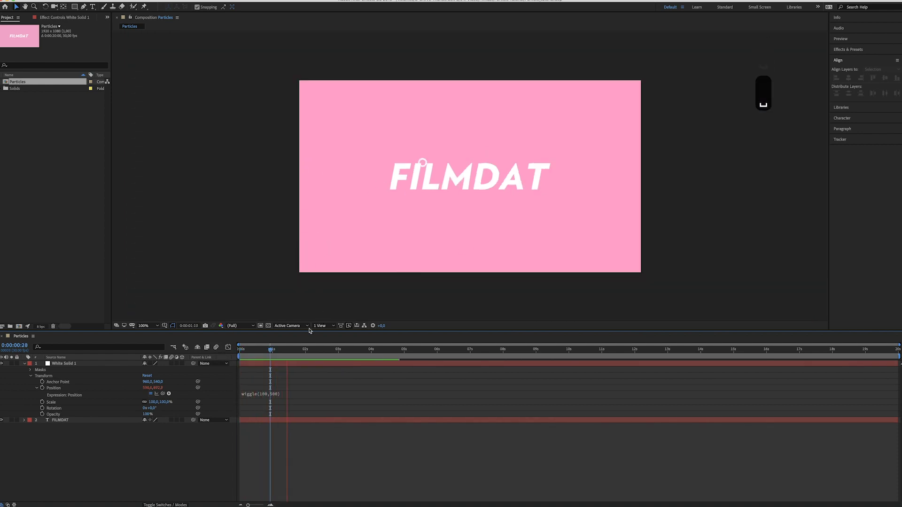
pyautogui.press('space')
# - Settle the expression at wiggle(1,10) and preview the gentler drift
pyautogui.click(263, 393)
pyautogui.doubleClick(263, 393)
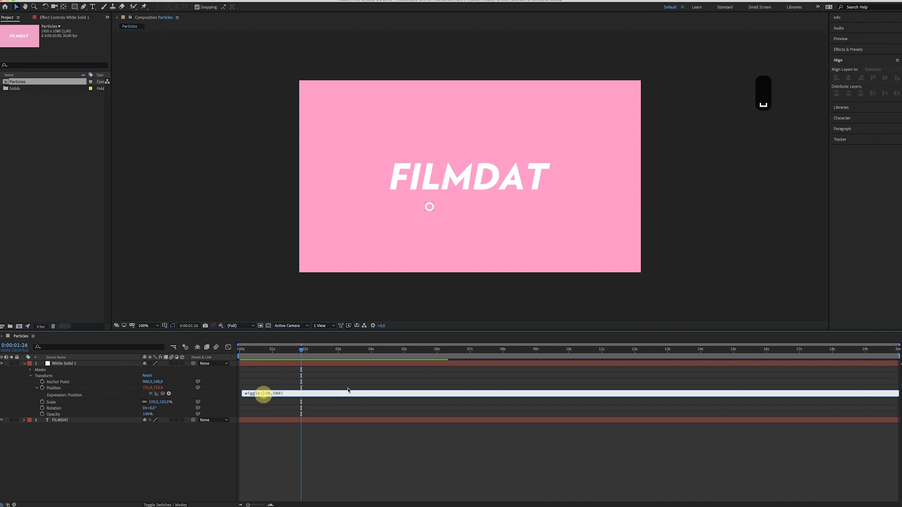
pyautogui.press('Right')
pyautogui.press('Right')
pyautogui.press('Right')
pyautogui.press('BackSpace')
pyautogui.press('BackSpace')
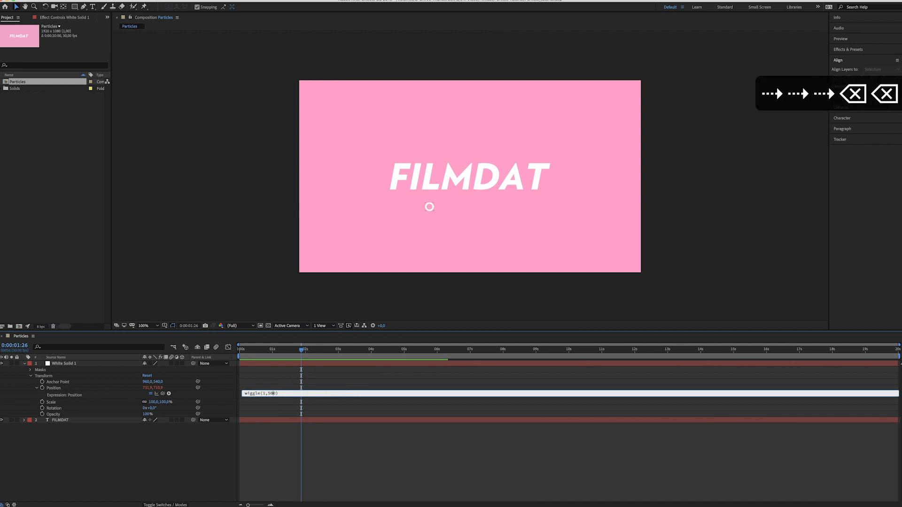
pyautogui.write('10')
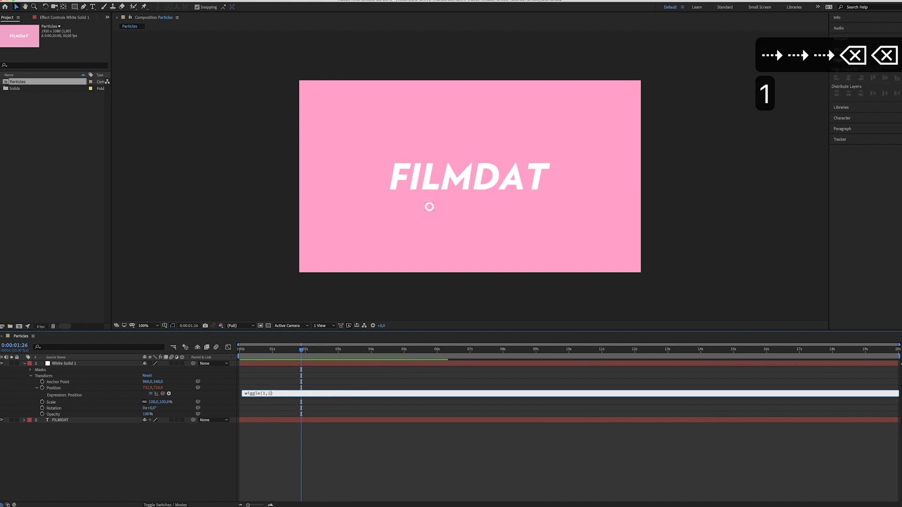
pyautogui.click(282, 371)
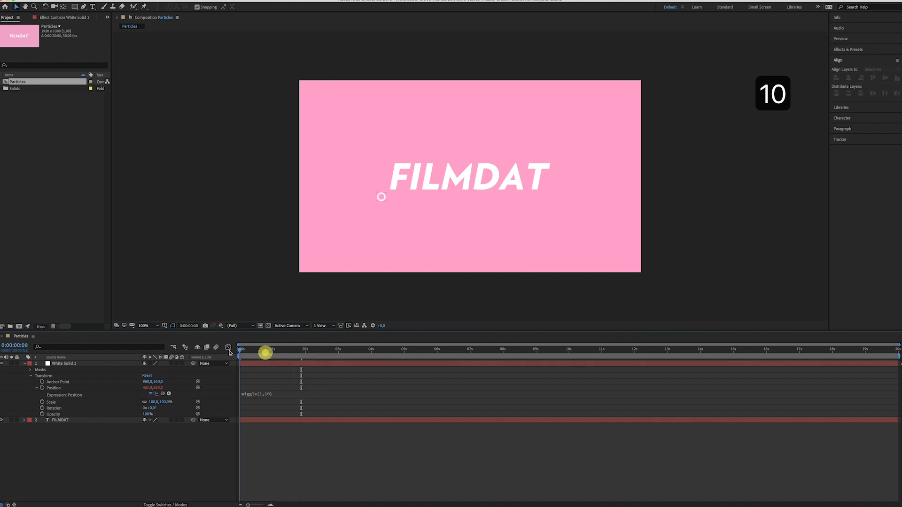
pyautogui.press('space')
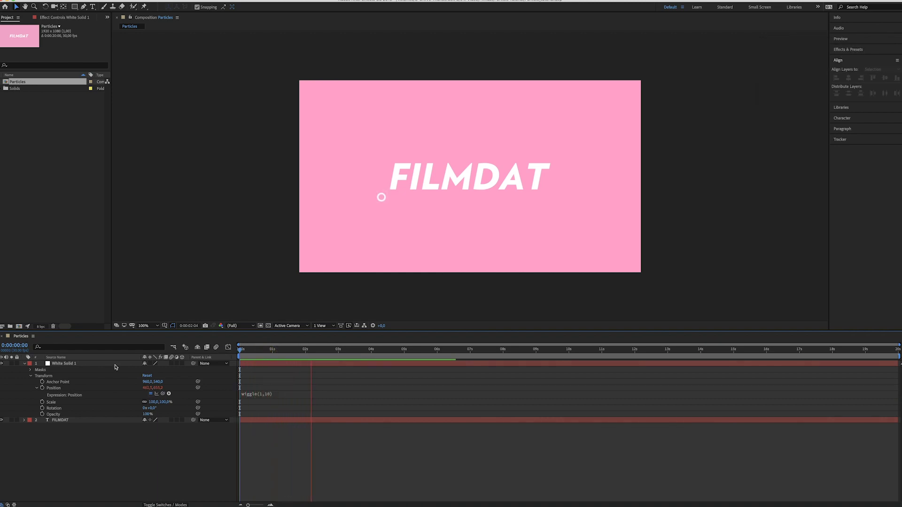
pyautogui.press('space')
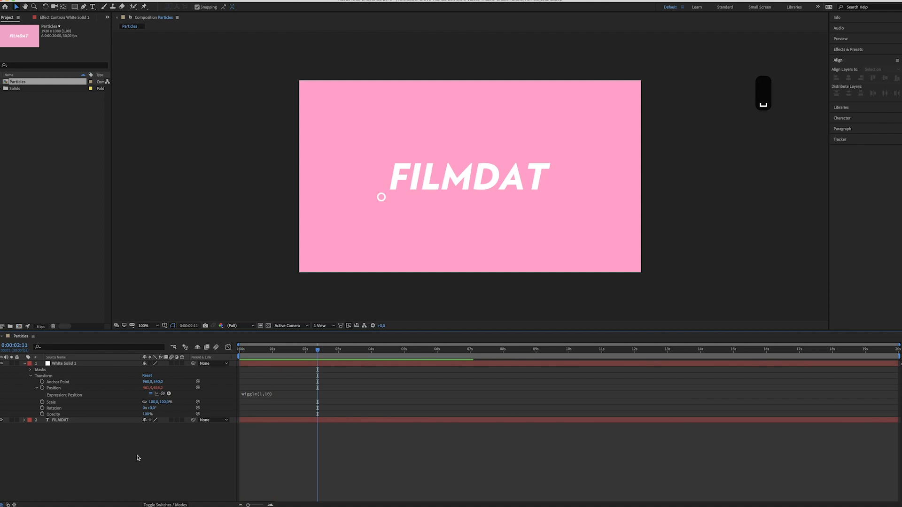
pyautogui.press('super+Tab')
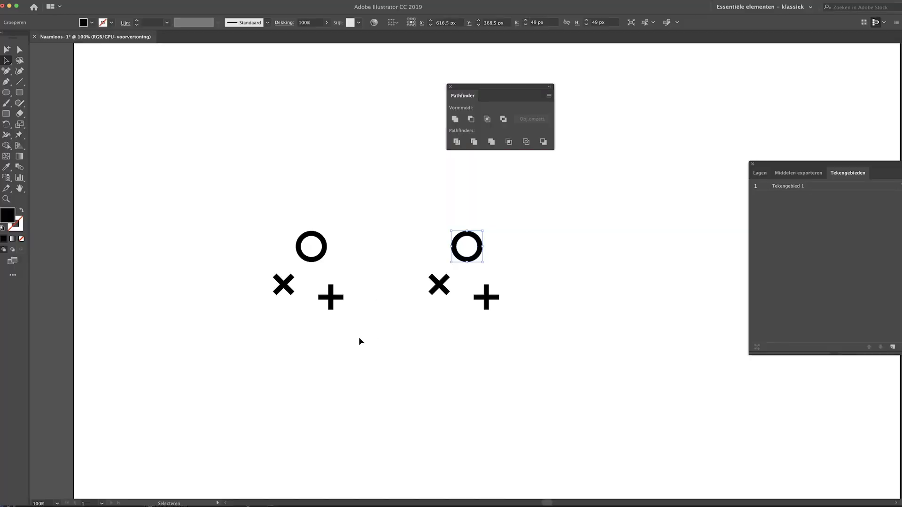
# - Copy the right-hand filled X in Illustrator, then begin adding a new layer in After Effects
pyautogui.click(409, 332)
pyautogui.moveTo(463, 274); pyautogui.dragTo(461, 270)
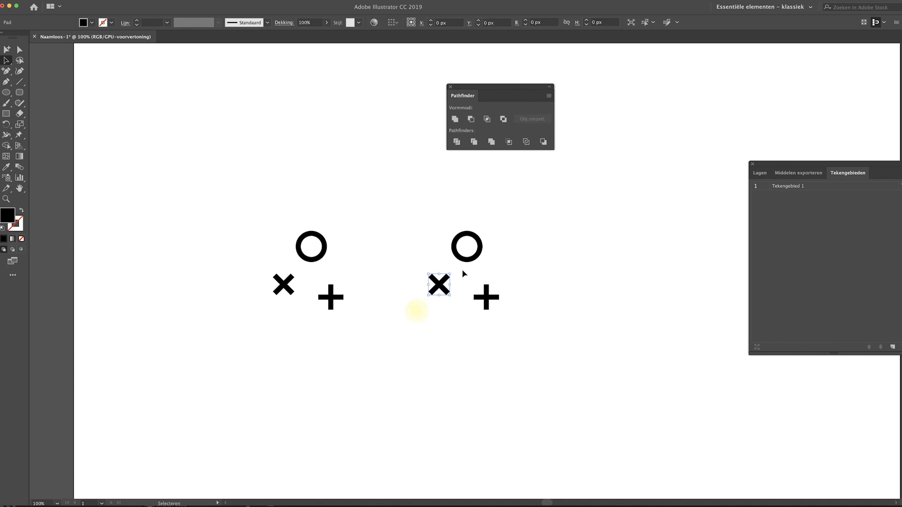
pyautogui.press('a')
pyautogui.press('super+c')
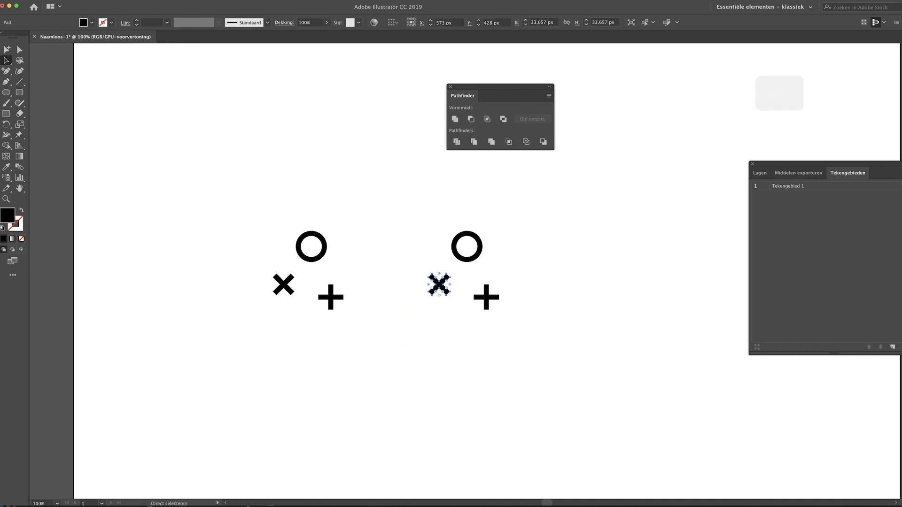
pyautogui.press('super+Tab')
pyautogui.rightClick(82, 458)
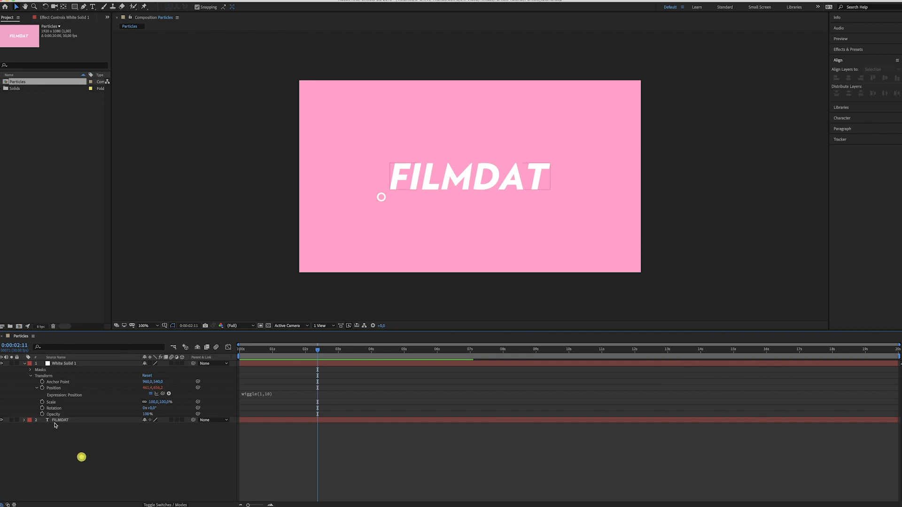
pyautogui.click(98, 430)
# - Create a new white solid, paste the X shape as its mask, and nudge it down-left beside the circle
pyautogui.click(193, 448)
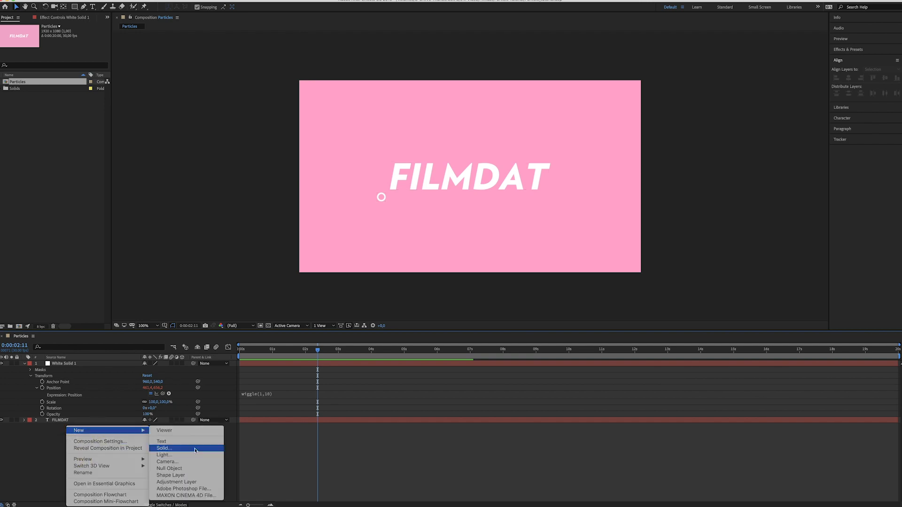
pyautogui.click(541, 331)
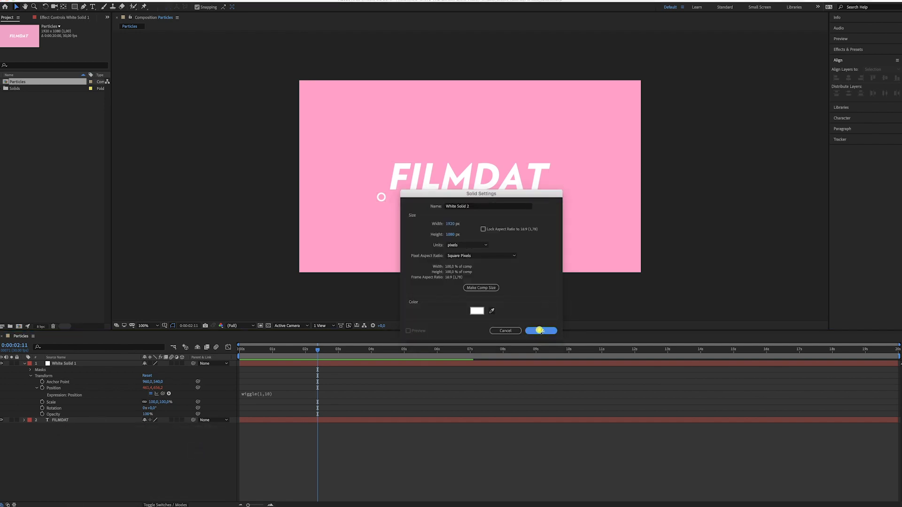
pyautogui.press('super+v')
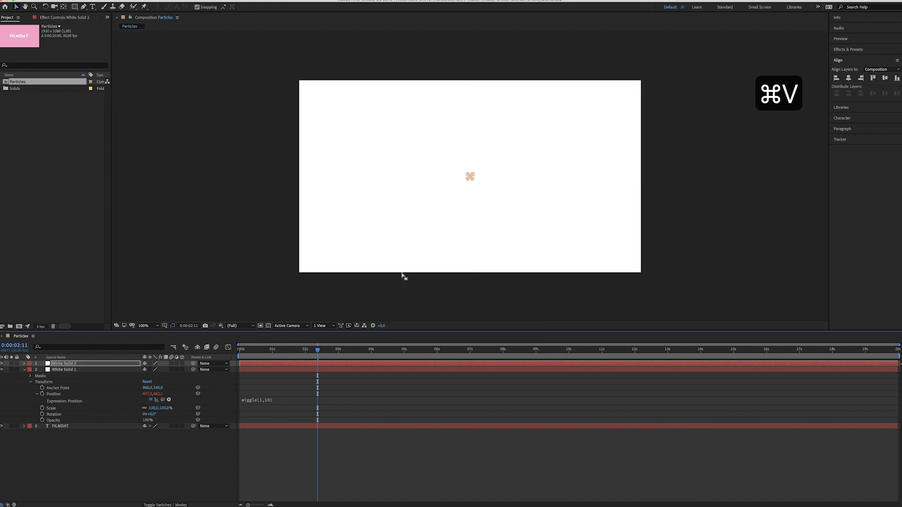
pyautogui.hotkey('shift', 'Left')
pyautogui.hotkey('shift', 'Down')
pyautogui.hotkey('shift', 'Left')
pyautogui.hotkey('shift', 'Left')
pyautogui.hotkey('shift', 'Left')
pyautogui.hotkey('shift', 'Down')
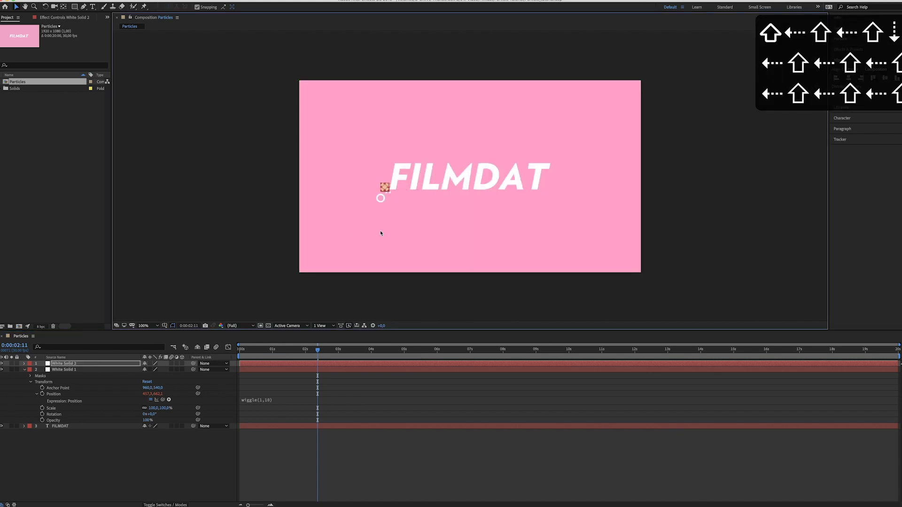
pyautogui.hotkey('shift', 'Down')
pyautogui.hotkey('shift', 'Right')
pyautogui.hotkey('shift', 'Down')
pyautogui.hotkey('shift', 'Left')
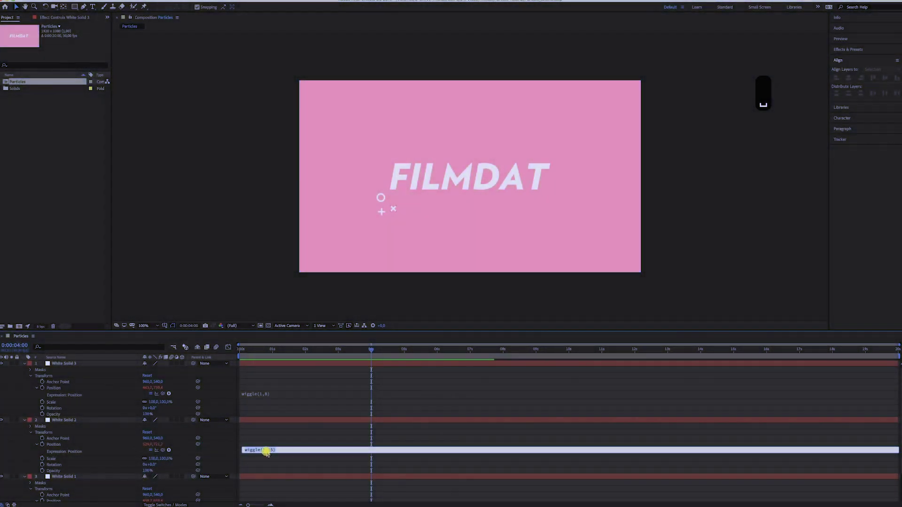
# - Replace the last character of the Position wiggle expression with 0 and commit the edit
pyautogui.press('Right')
pyautogui.press('BackSpace')
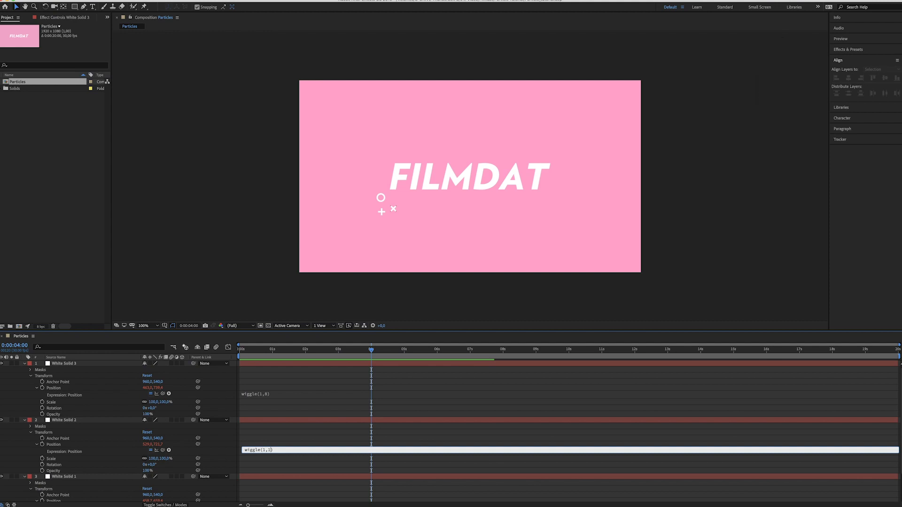
pyautogui.write('0')
pyautogui.press('Return')
pyautogui.click(324, 436)
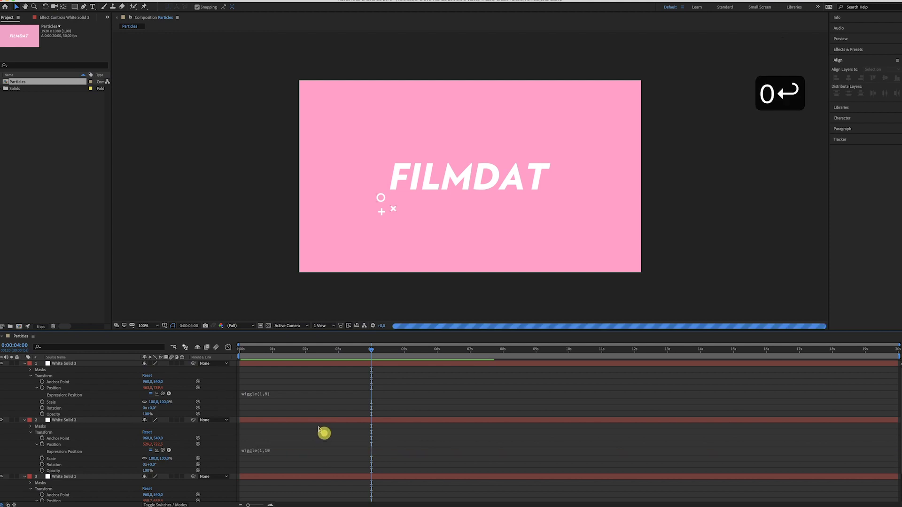
pyautogui.scroll(-2, 324, 435)
# - Rewrite White Solid 2's Position expression as wiggle(1,11) and commit it
pyautogui.click(269, 417)
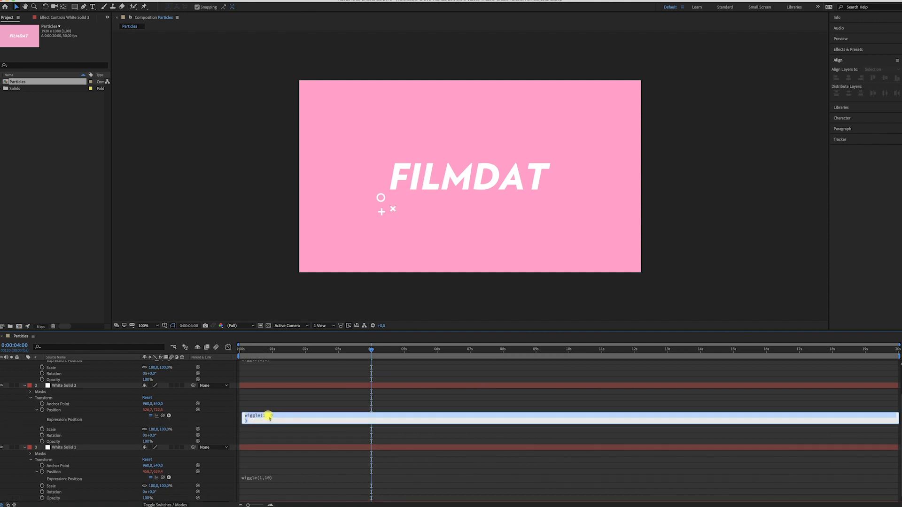
pyautogui.press('Down')
pyautogui.press('super+Left')
pyautogui.press('BackSpace')
pyautogui.press('BackSpace')
pyautogui.press('BackSpace')
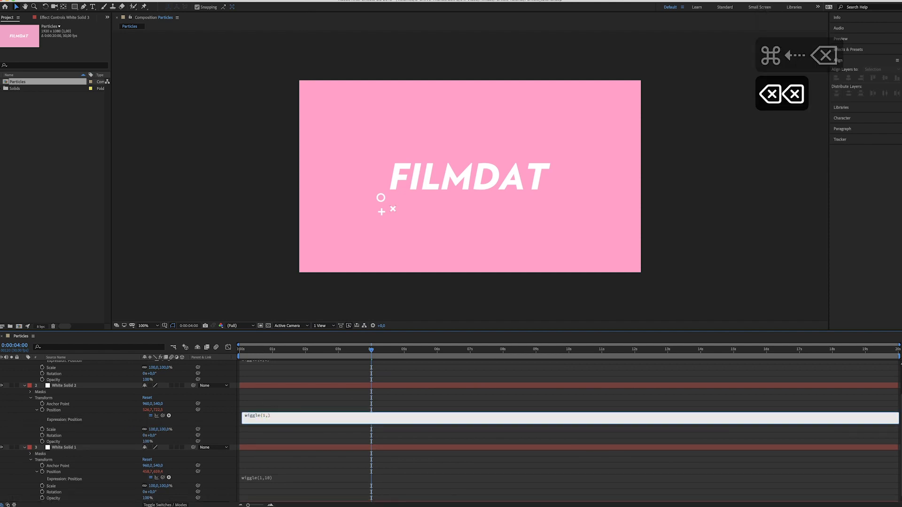
pyautogui.write('12')
pyautogui.press('BackSpace')
pyautogui.write('11')
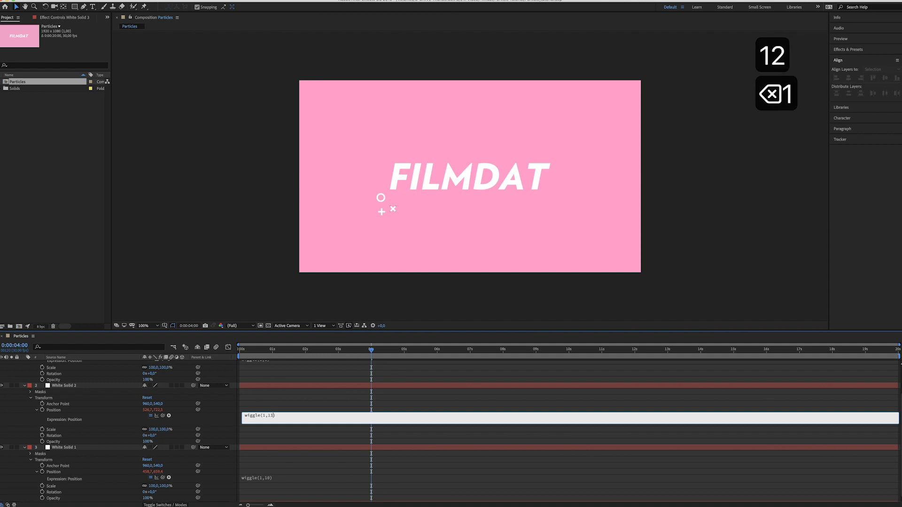
pyautogui.press('Return')
pyautogui.press('BackSpace')
pyautogui.click(291, 397)
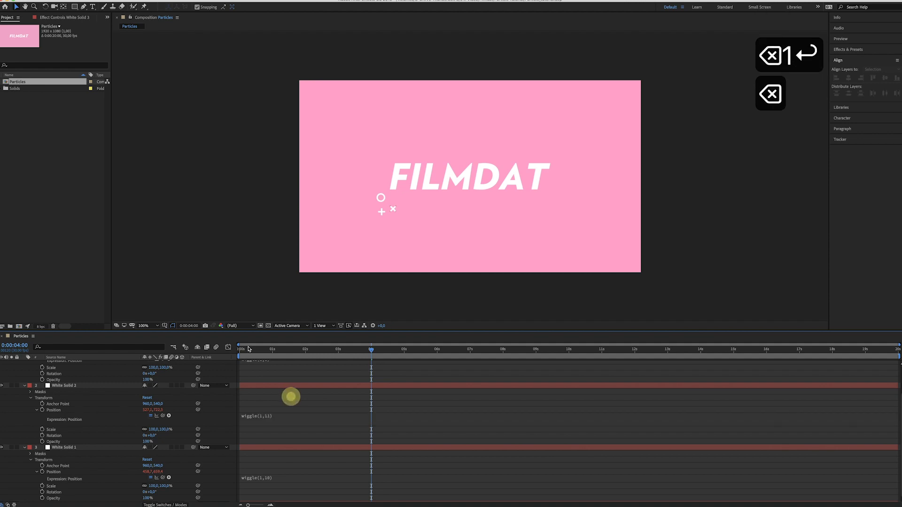
pyautogui.scroll(3, 291, 397)
pyautogui.click(255, 350)
# - Preview the particle motion for about three seconds, then collapse White Solid 3's properties
pyautogui.press('space')
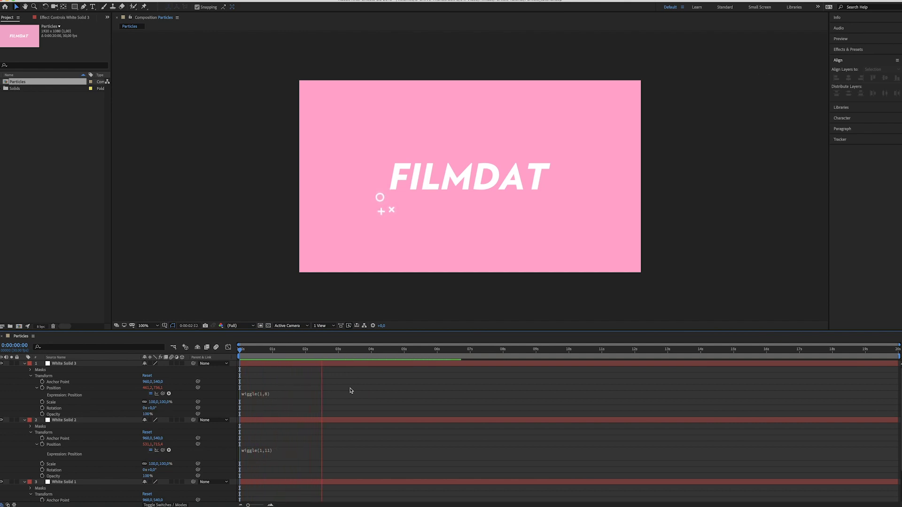
pyautogui.press('space')
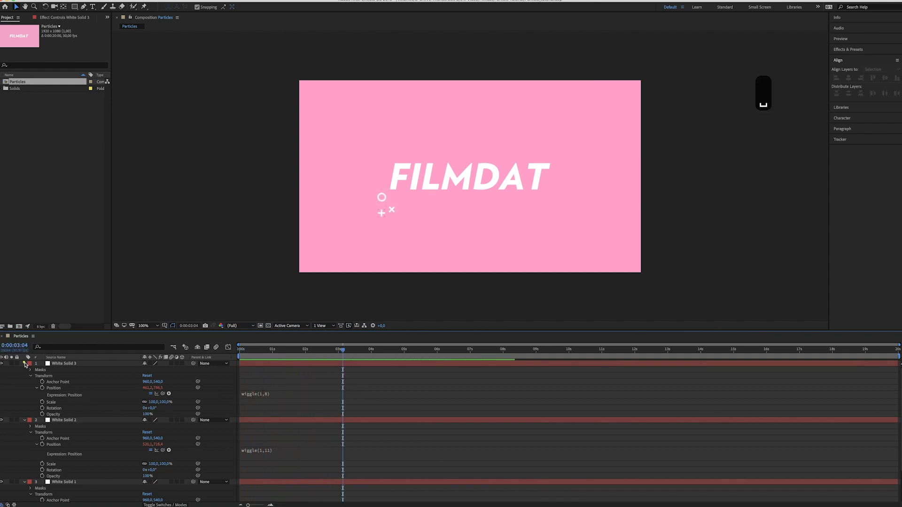
pyautogui.click(25, 365)
# - Collapse the White Solid 2 and 1 properties and rename White Solid 1 to O
pyautogui.click(25, 369)
pyautogui.click(25, 376)
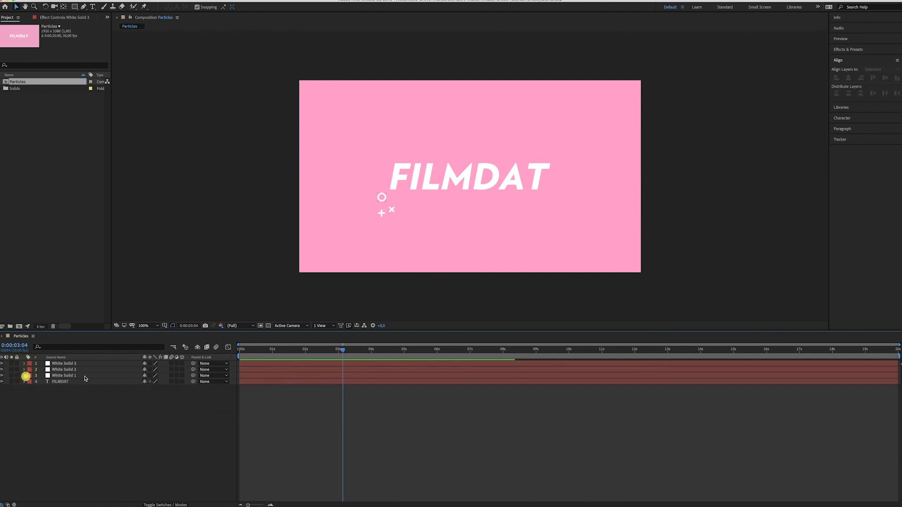
pyautogui.click(66, 376)
pyautogui.rightClick(66, 375)
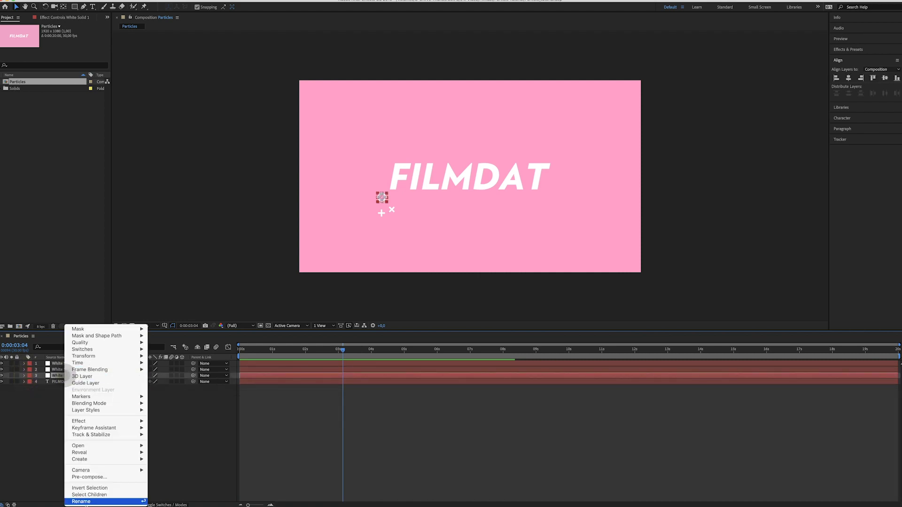
pyautogui.click(85, 501)
pyautogui.write('O')
pyautogui.press('Return')
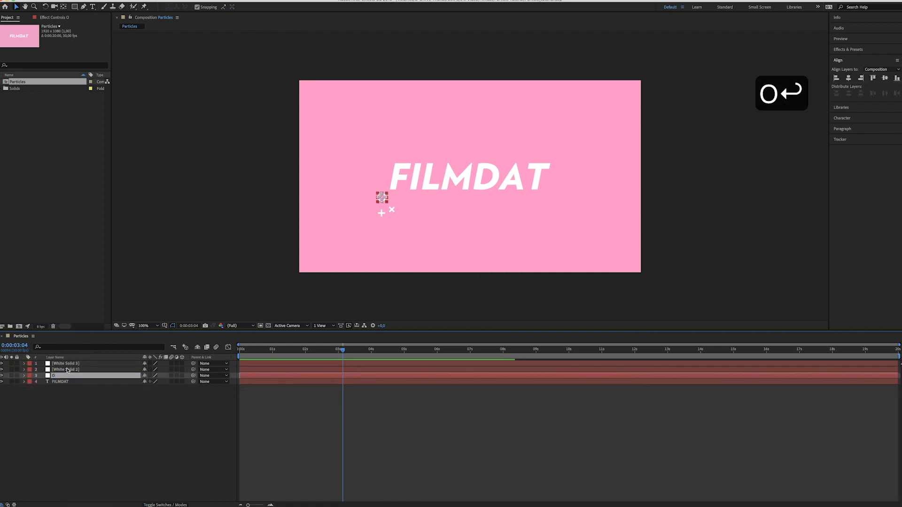
# - Rename White Solid 2 to X and White Solid 3 to +
pyautogui.click(67, 370)
pyautogui.rightClick(66, 369)
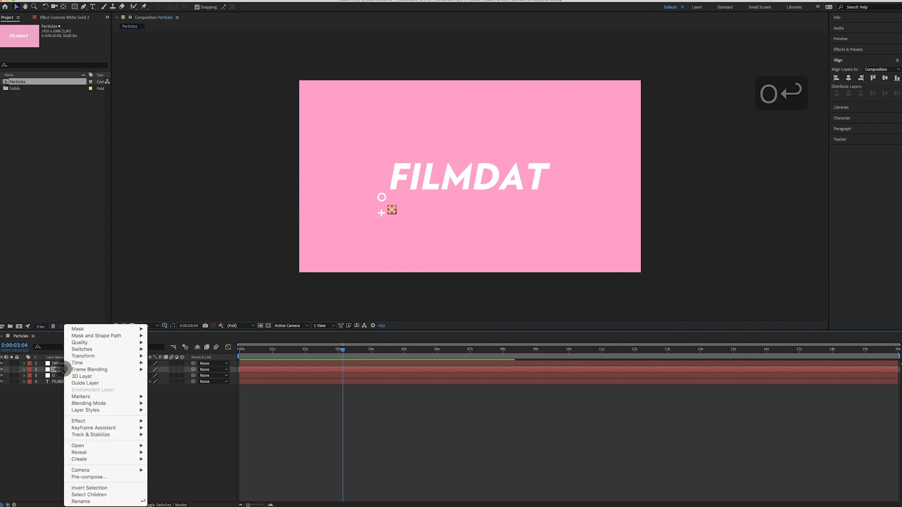
pyautogui.click(83, 501)
pyautogui.write('X')
pyautogui.press('Return')
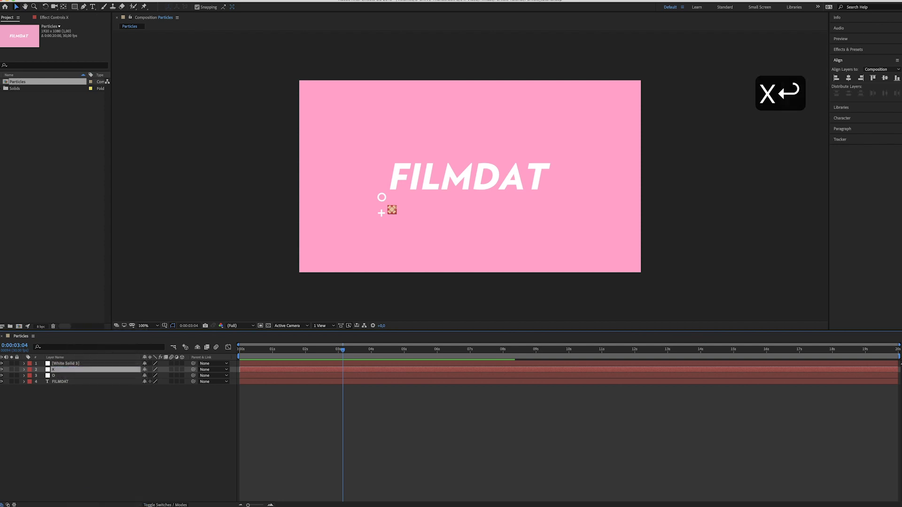
pyautogui.doubleClick(70, 364)
pyautogui.rightClick(71, 364)
pyautogui.click(87, 499)
pyautogui.write('+')
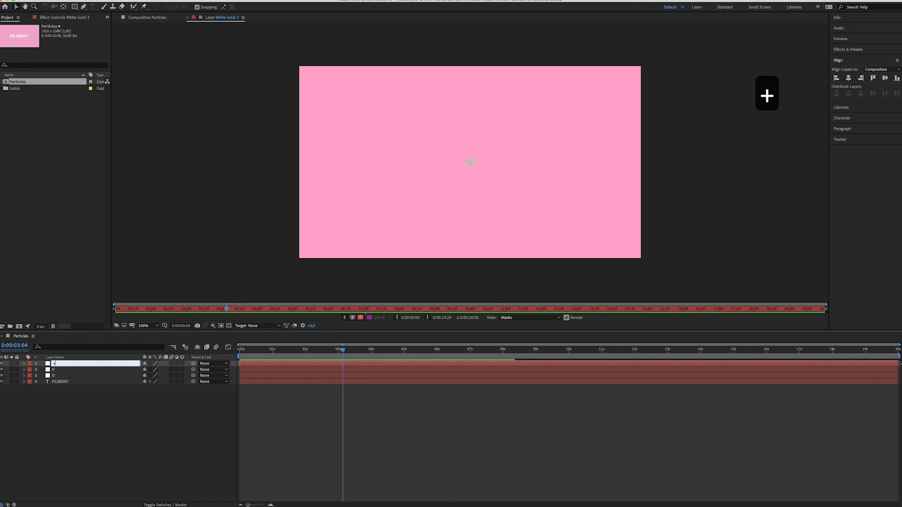
pyautogui.press('Return')
# - Show the Particles composition again with the playhead back at the start
pyautogui.click(106, 452)
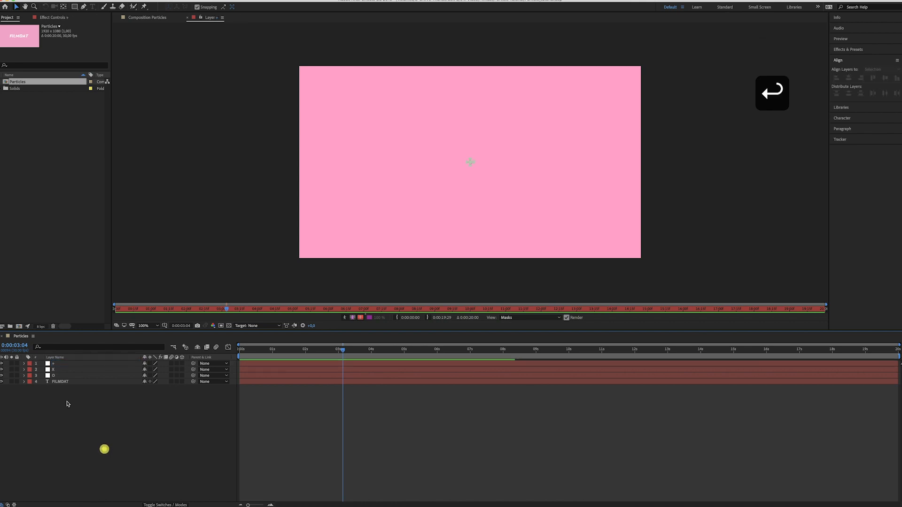
pyautogui.doubleClick(27, 82)
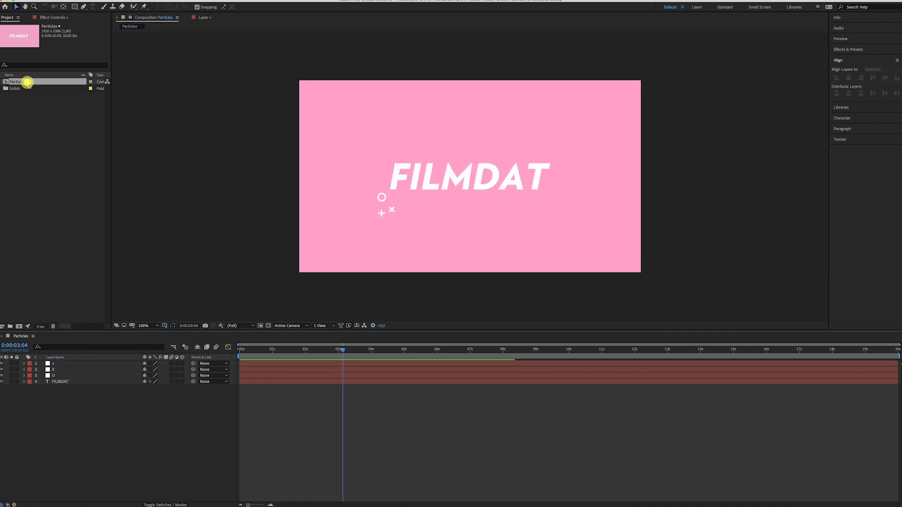
pyautogui.click(250, 250)
pyautogui.moveTo(308, 350); pyautogui.dragTo(215, 351)
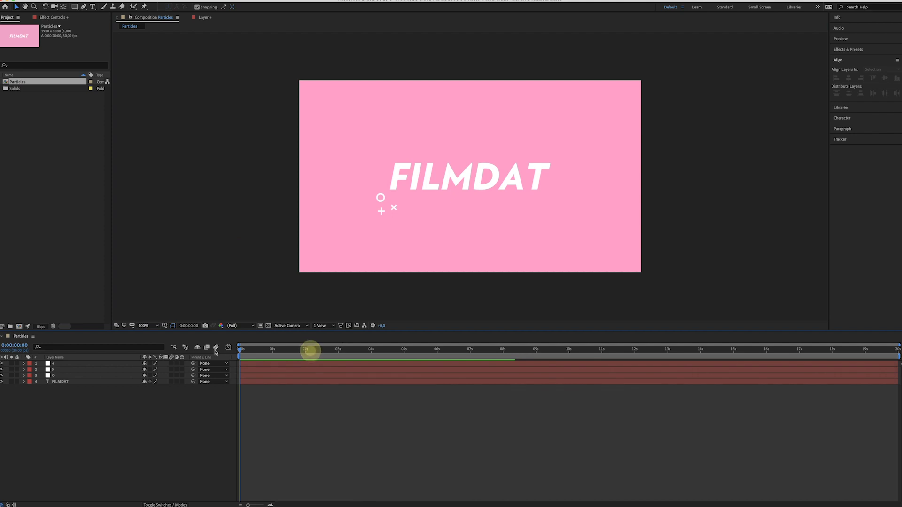
pyautogui.click(60, 375)
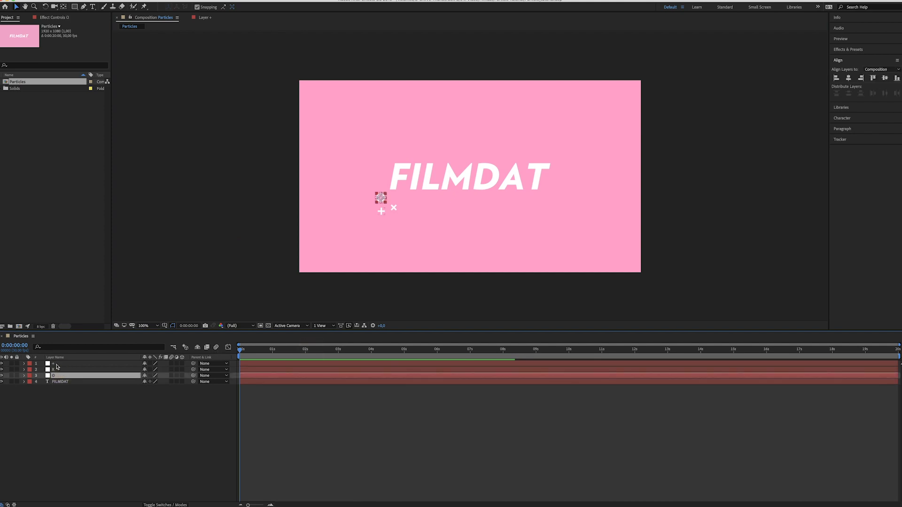
# - Duplicate the O, X and + layers, move the copies to the top, and shift them up-right of the title
pyautogui.keyDown('shift'); pyautogui.click(56, 364); pyautogui.keyUp('shift')
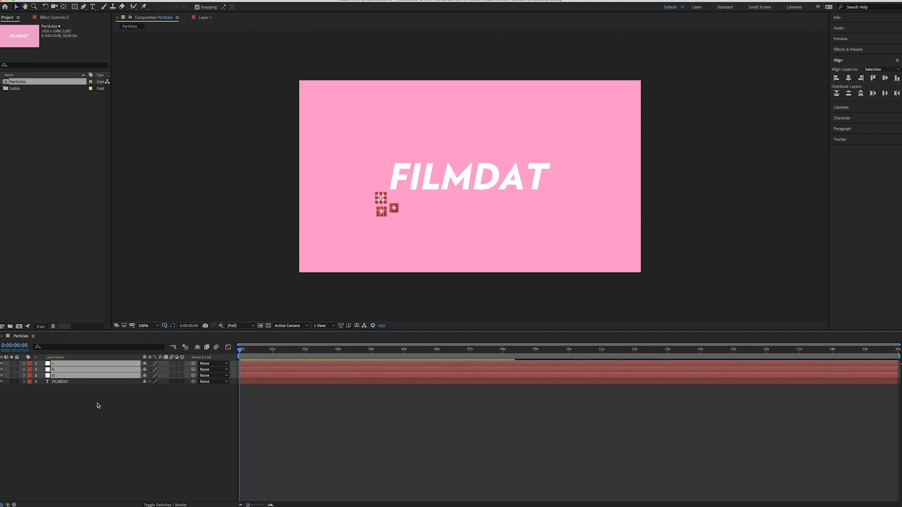
pyautogui.press('super+d')
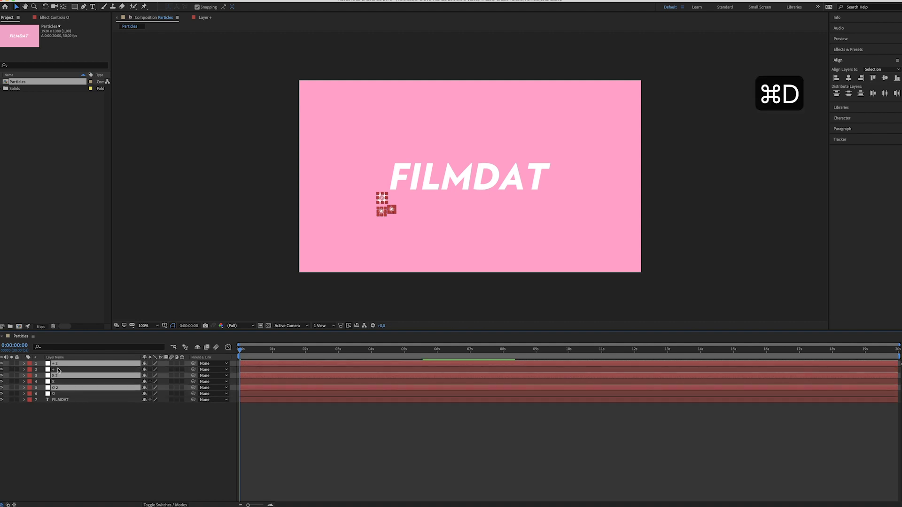
pyautogui.moveTo(59, 371); pyautogui.dragTo(59, 363)
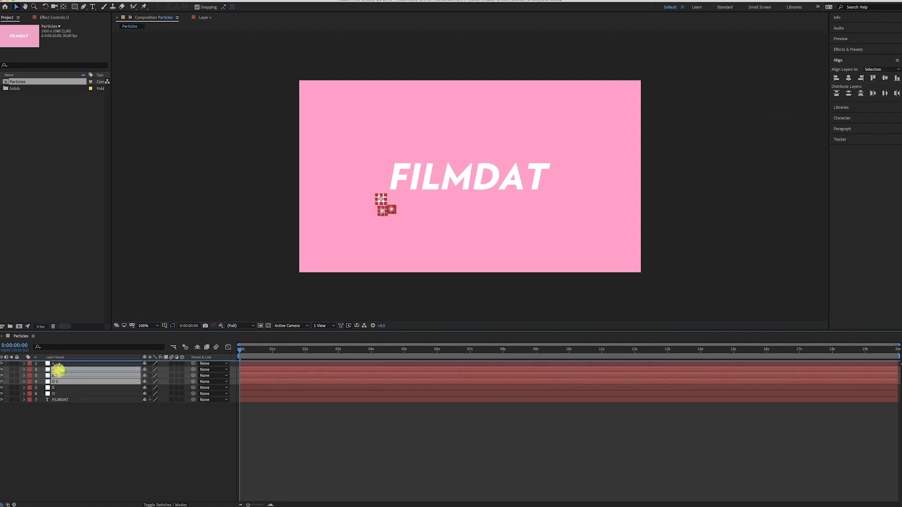
pyautogui.hotkey('shift', 'Right')
pyautogui.hotkey('shift', 'Up')
pyautogui.hotkey('shift', 'Right')
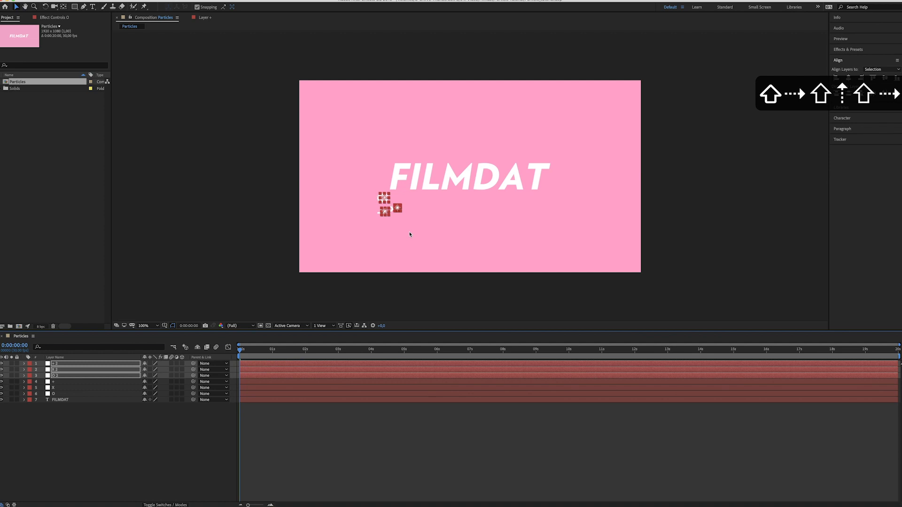
pyautogui.hotkey('shift', 'Up')
pyautogui.hotkey('shift', 'Right')
pyautogui.hotkey('shift', 'Up')
pyautogui.hotkey('shift', 'Right')
pyautogui.hotkey('shift', 'Right')
pyautogui.hotkey('shift', 'Up')
pyautogui.hotkey('shift', 'Right')
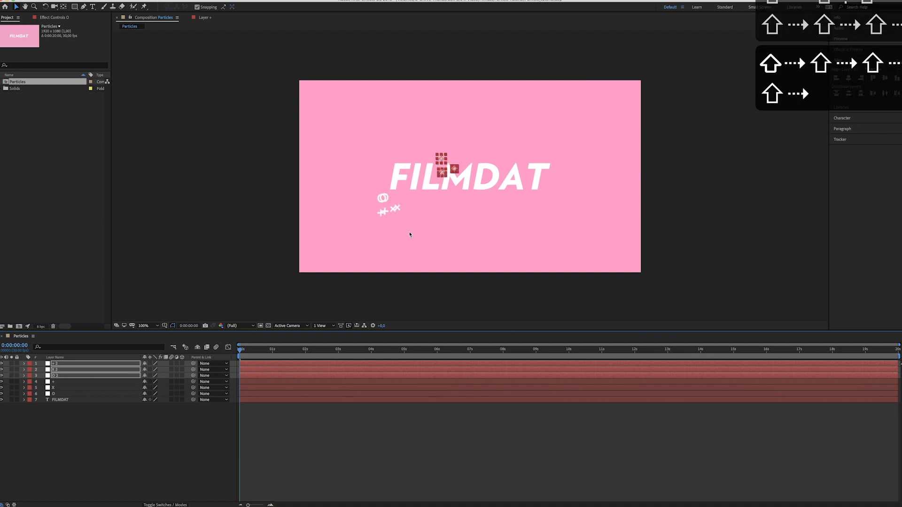
pyautogui.hotkey('shift', 'Right')
pyautogui.hotkey('shift', 'Right')
pyautogui.hotkey('shift', 'Right')
pyautogui.hotkey('shift', 'Right')
pyautogui.hotkey('shift', 'Up')
pyautogui.hotkey('shift', 'Right')
pyautogui.hotkey('shift', 'Up')
pyautogui.hotkey('shift', 'Right')
pyautogui.hotkey('shift', 'Left')
pyautogui.hotkey('shift', 'Right')
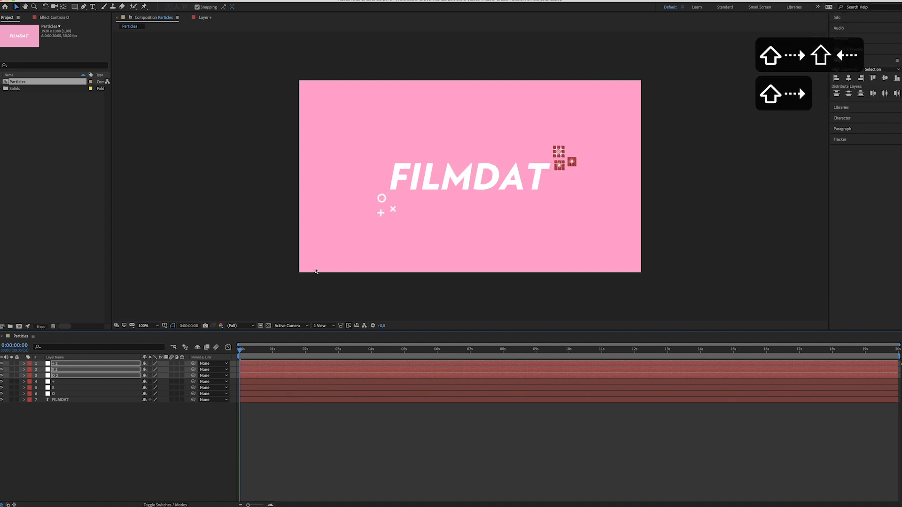
# - Reposition the X 2 particle slightly left and up within the new cluster
pyautogui.click(115, 446)
pyautogui.click(54, 370)
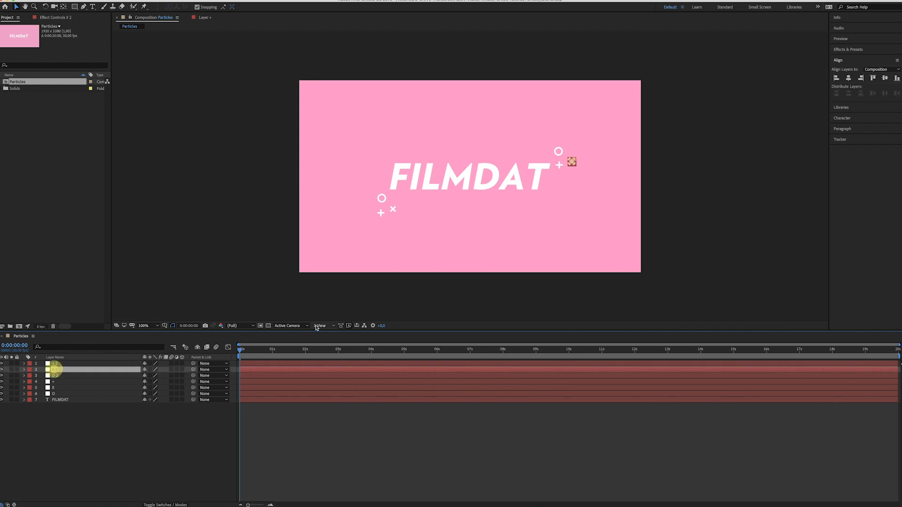
pyautogui.hotkey('shift', 'Left')
pyautogui.hotkey('shift', 'Left')
pyautogui.hotkey('shift', 'Left')
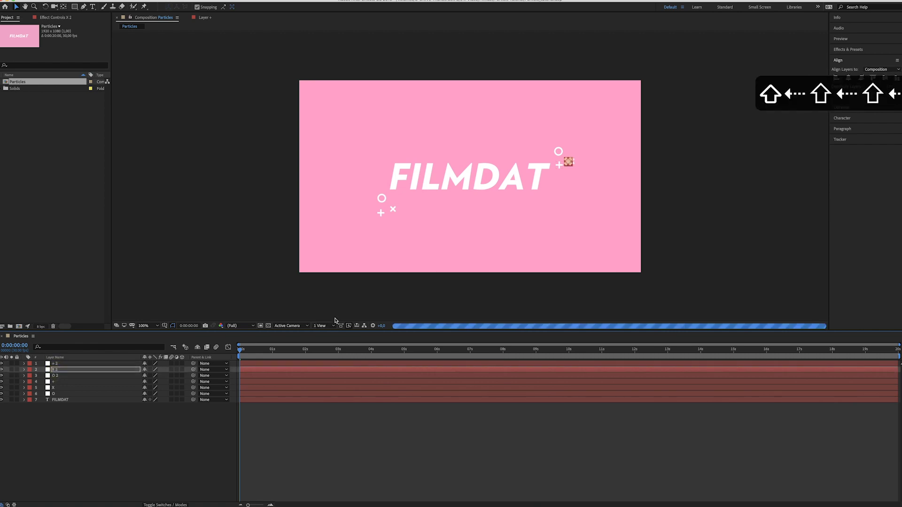
pyautogui.hotkey('shift', 'Left')
pyautogui.hotkey('shift', 'Left')
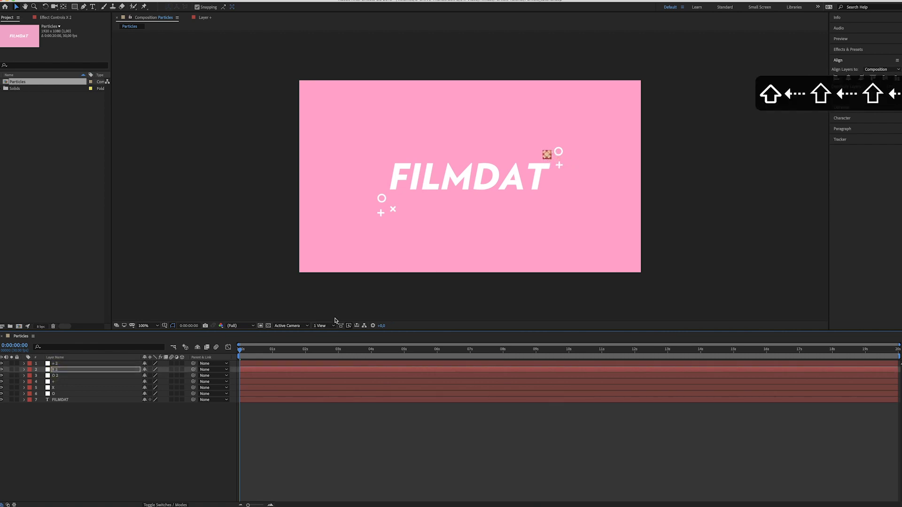
pyautogui.hotkey('shift', 'Down')
pyautogui.hotkey('shift', 'Right')
pyautogui.hotkey('shift', 'Up')
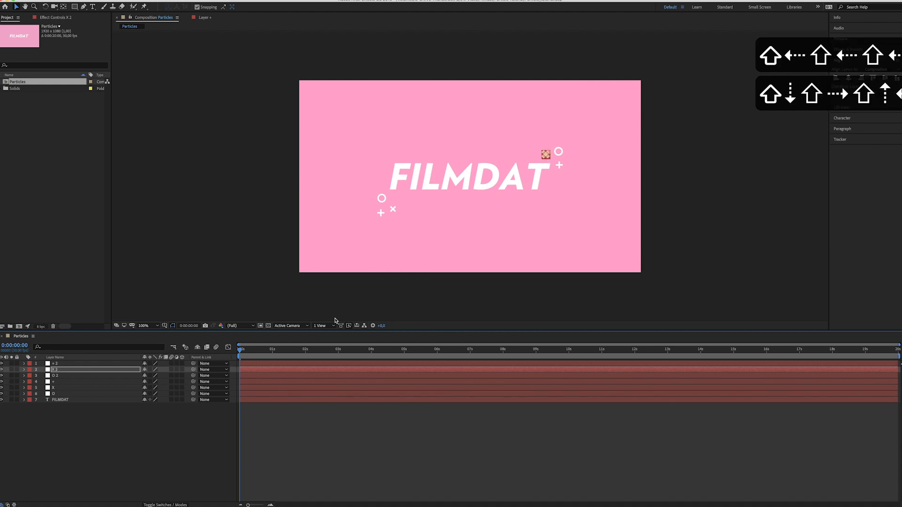
pyautogui.press('Up')
pyautogui.click(347, 294)
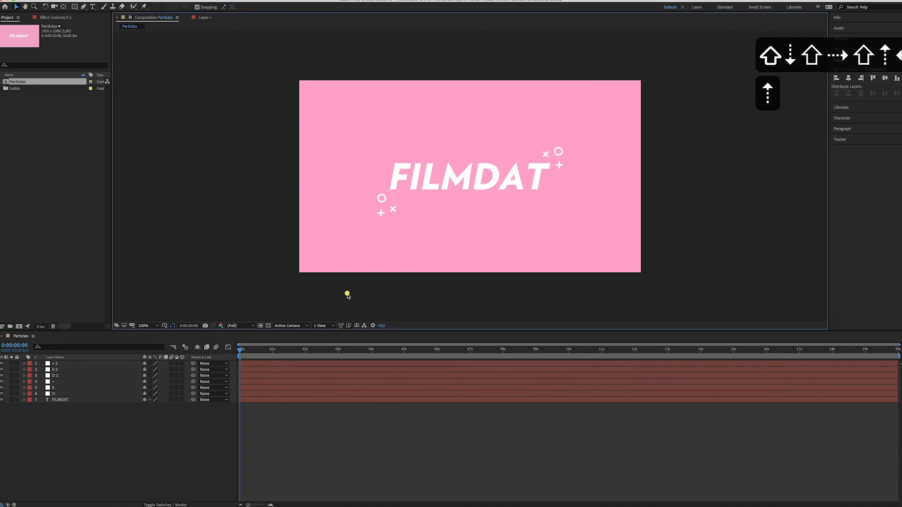
pyautogui.click(324, 452)
pyautogui.click(291, 349)
pyautogui.press('space')
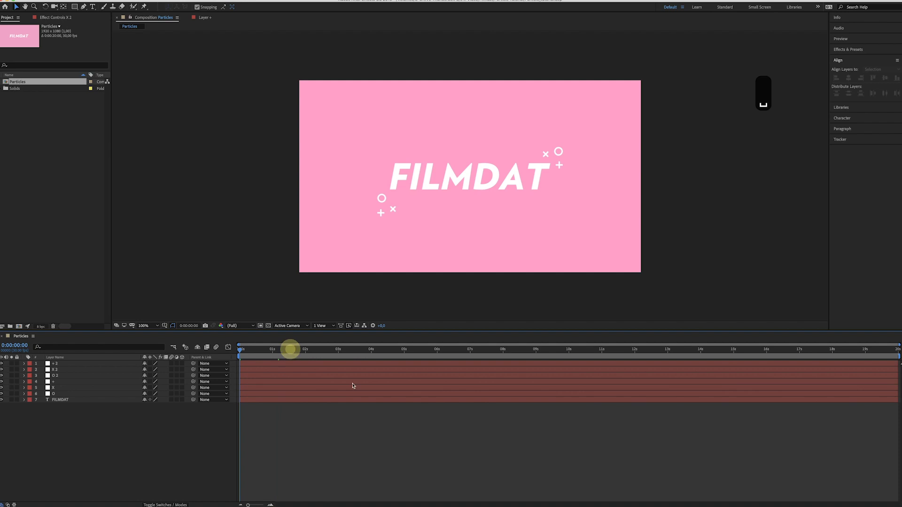